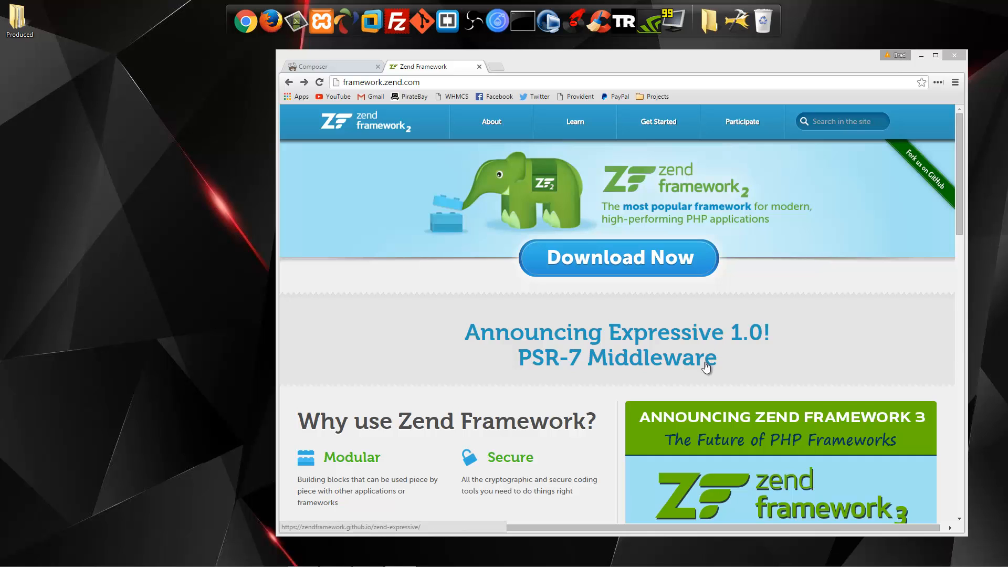
Navigate from the Learn section to the Getting Started with Zend Framework 2 guide
click(585, 125)
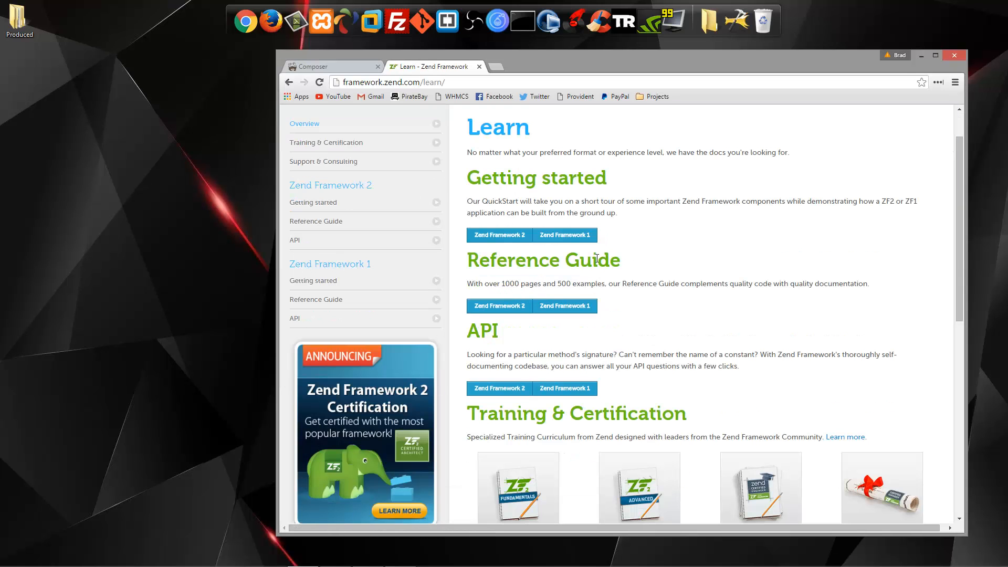
click(499, 306)
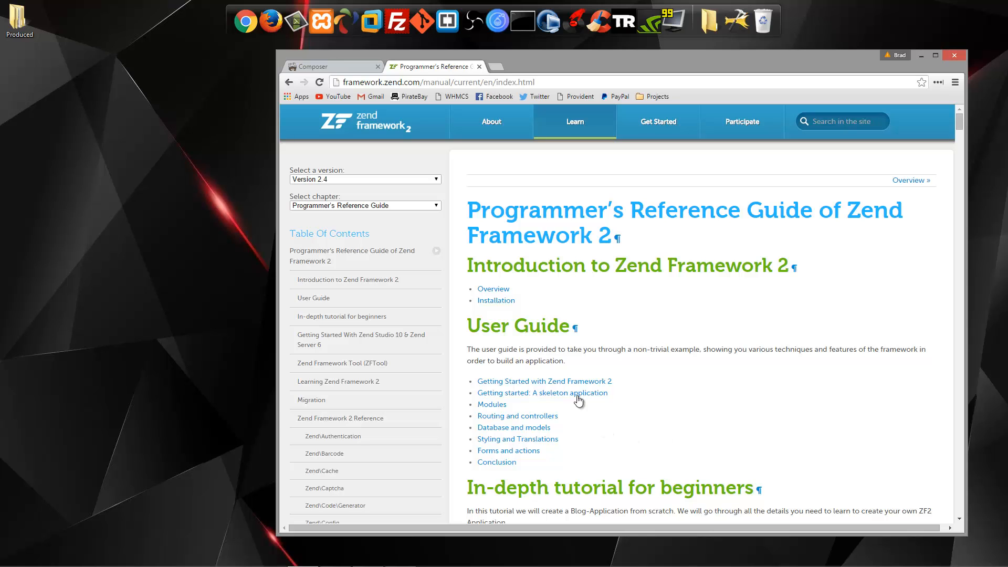
click(507, 384)
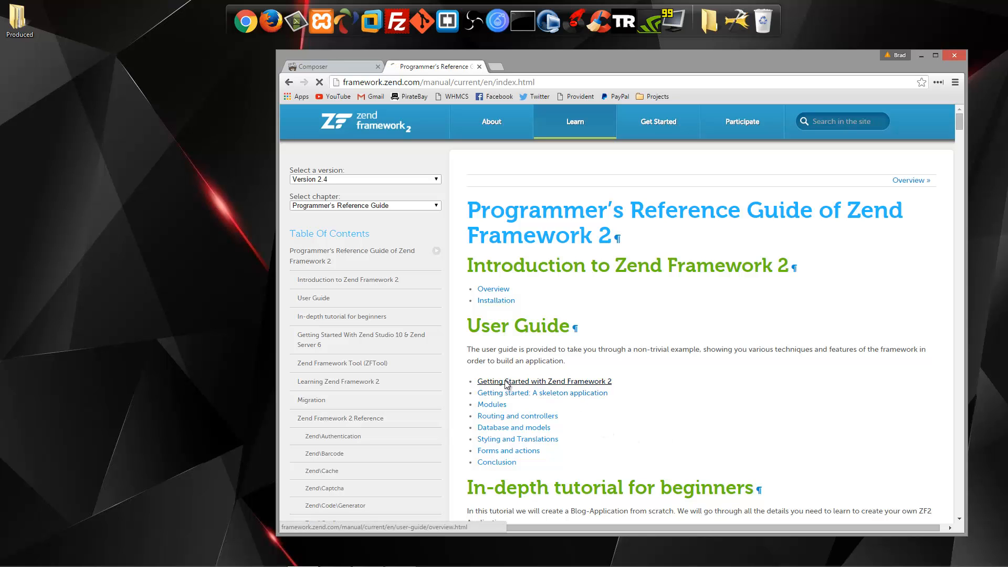
scroll(603, 393, down, 3)
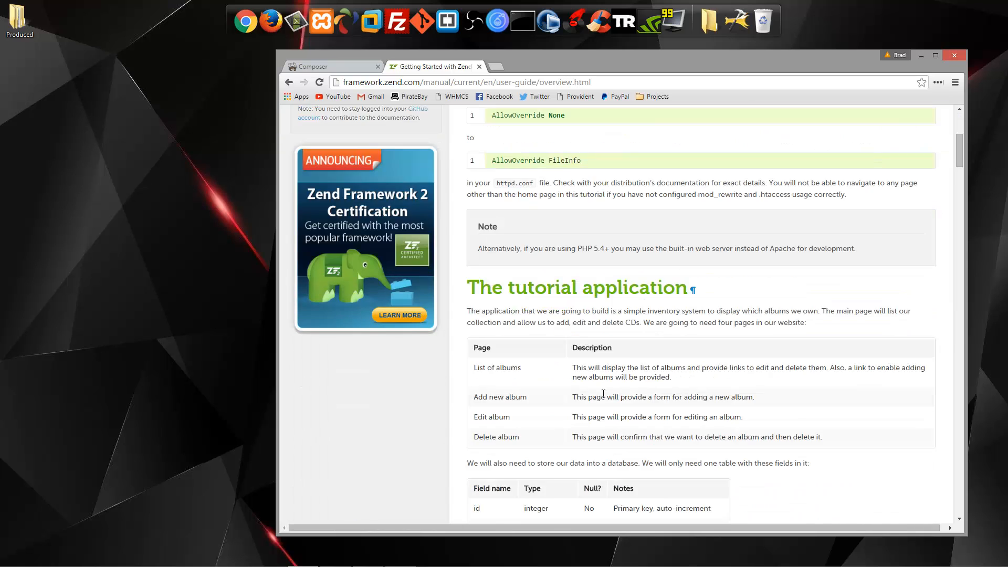
scroll(641, 429, down, 1)
scroll(652, 440, down, 1)
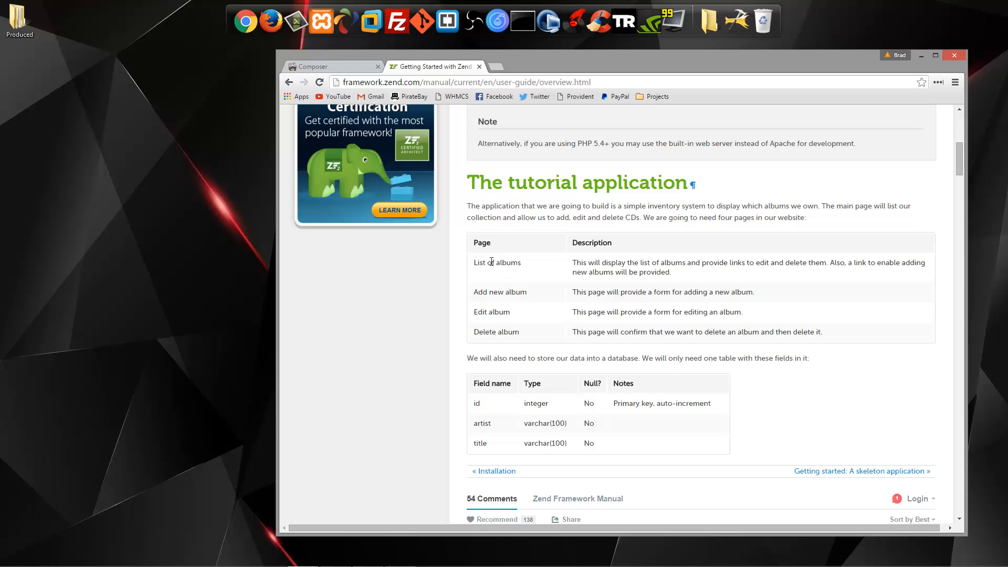
Highlight the album app's page names (List of albums, Add new album, Delete album) in the tutorial overview
drag(473, 264, 528, 269)
drag(474, 292, 527, 291)
mouse_move(473, 312)
mouse_down()
mouse_move(512, 313)
mouse_move(520, 332)
mouse_up()
click(494, 435)
Move on to the Getting started: A skeleton application guide page
click(850, 476)
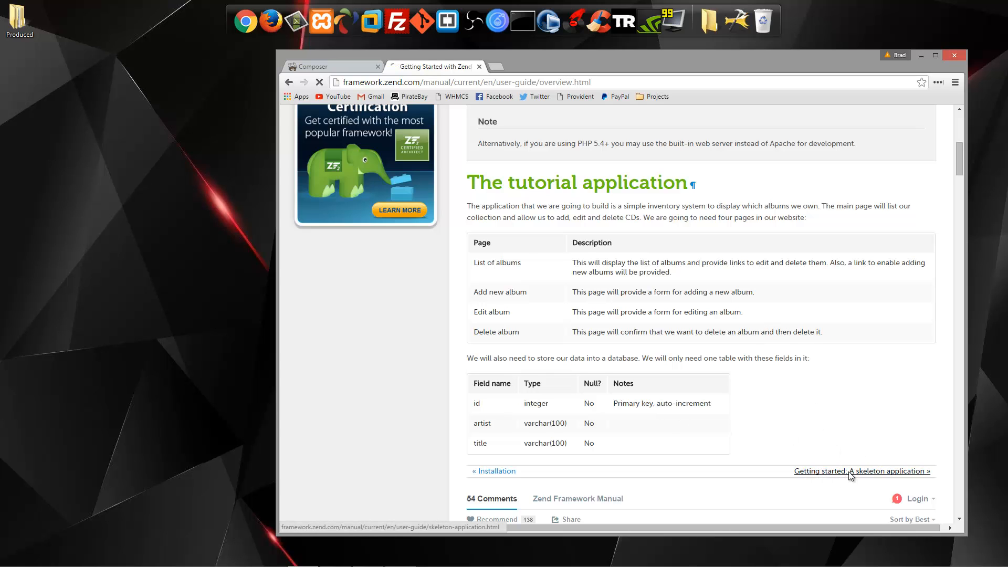
scroll(643, 419, down, 1)
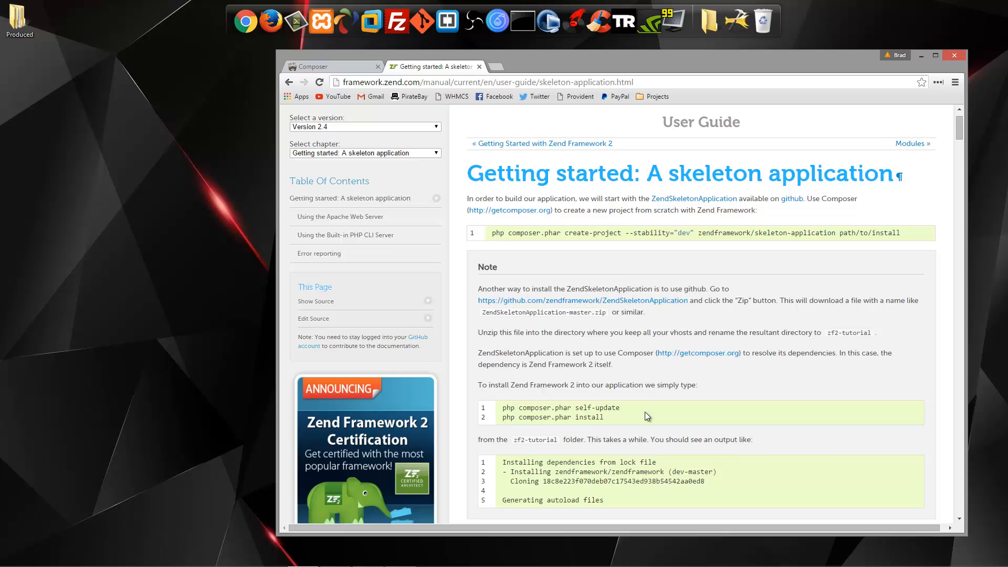
scroll(646, 412, down, 1)
scroll(645, 412, up, 1)
Reach the Windows installation instructions in Composer's getting started documentation
click(350, 68)
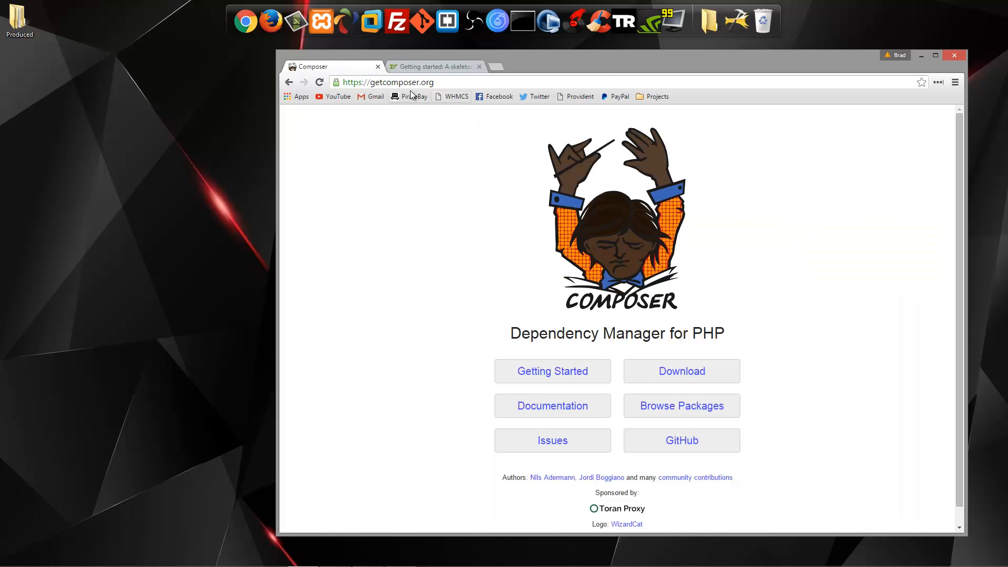
scroll(356, 254, down, 1)
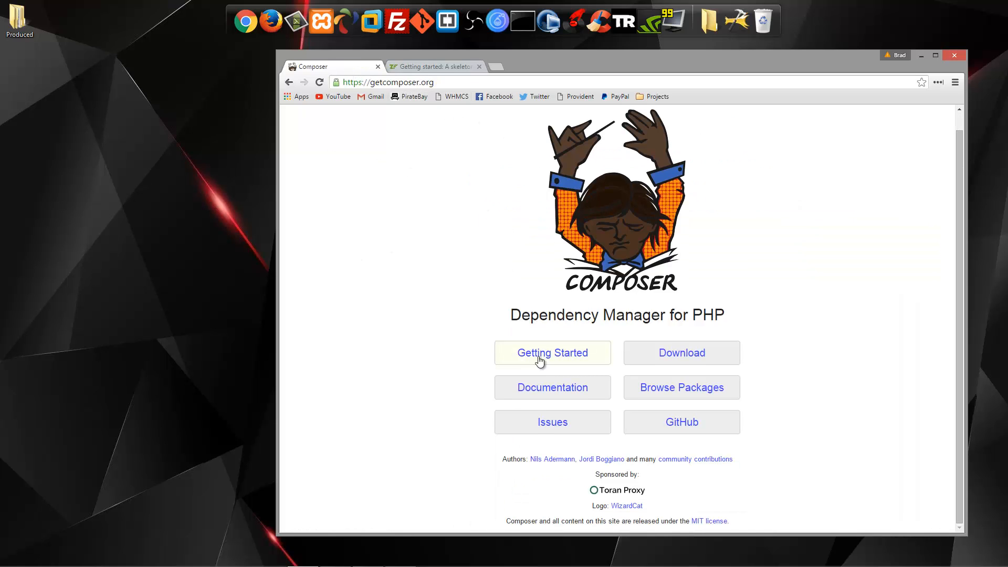
click(570, 358)
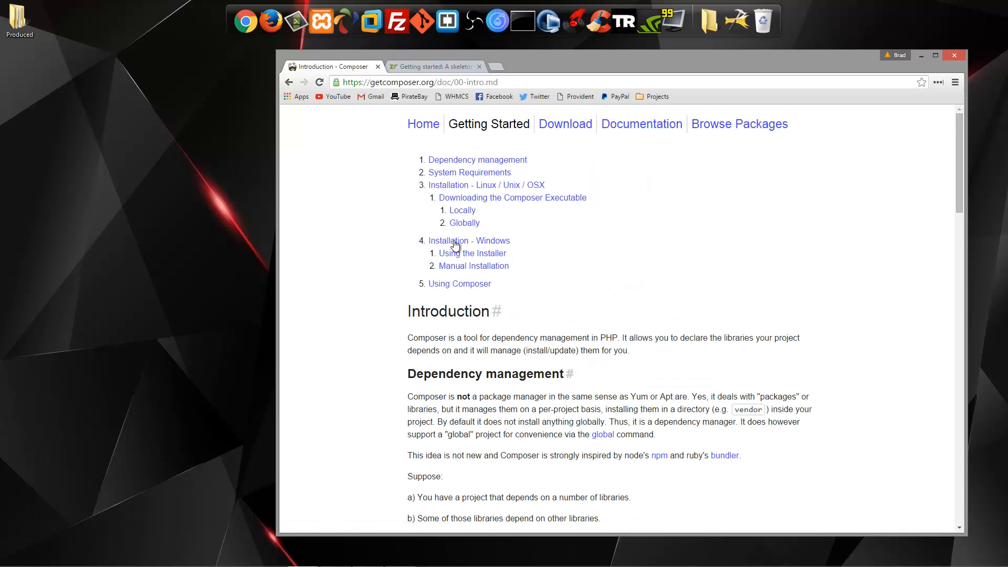
click(476, 240)
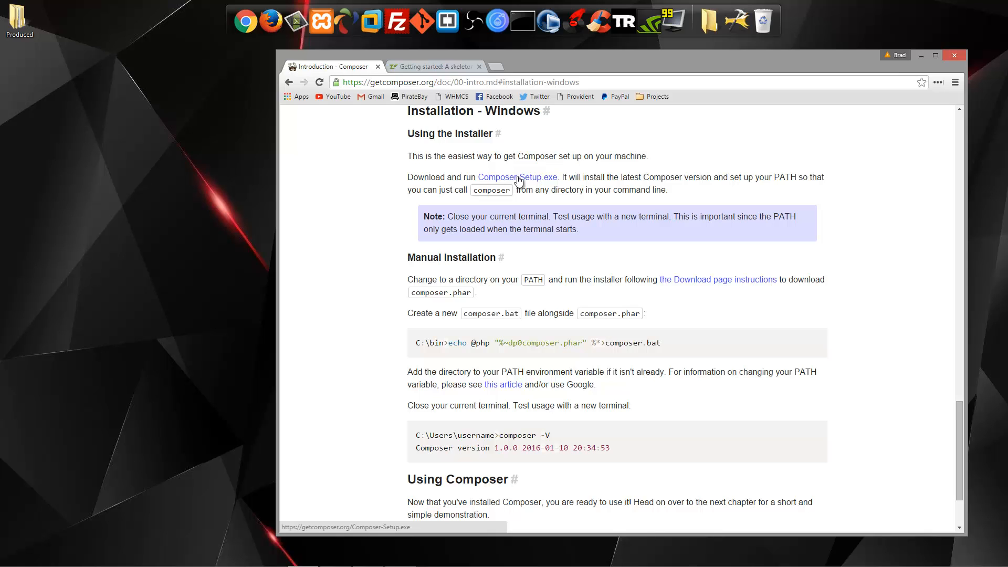
Download Composer-Setup.exe, launch it and allow the installer to run
click(531, 177)
click(699, 316)
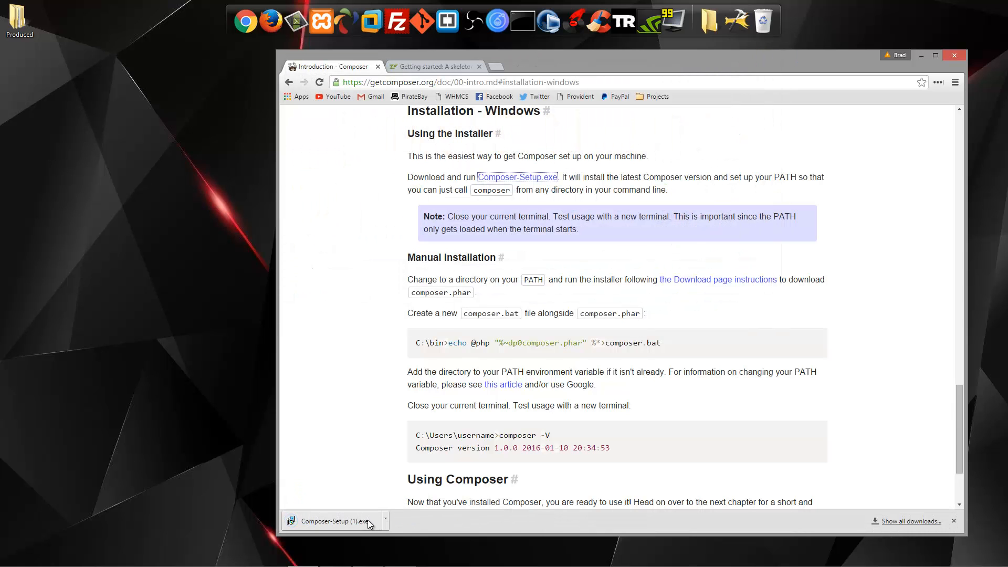
click(334, 520)
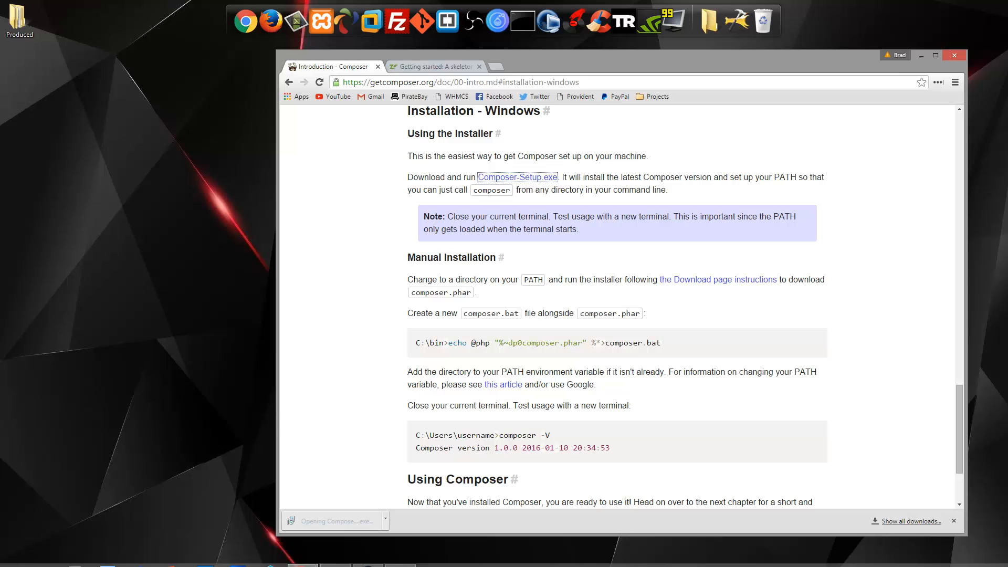
click(919, 58)
click(548, 299)
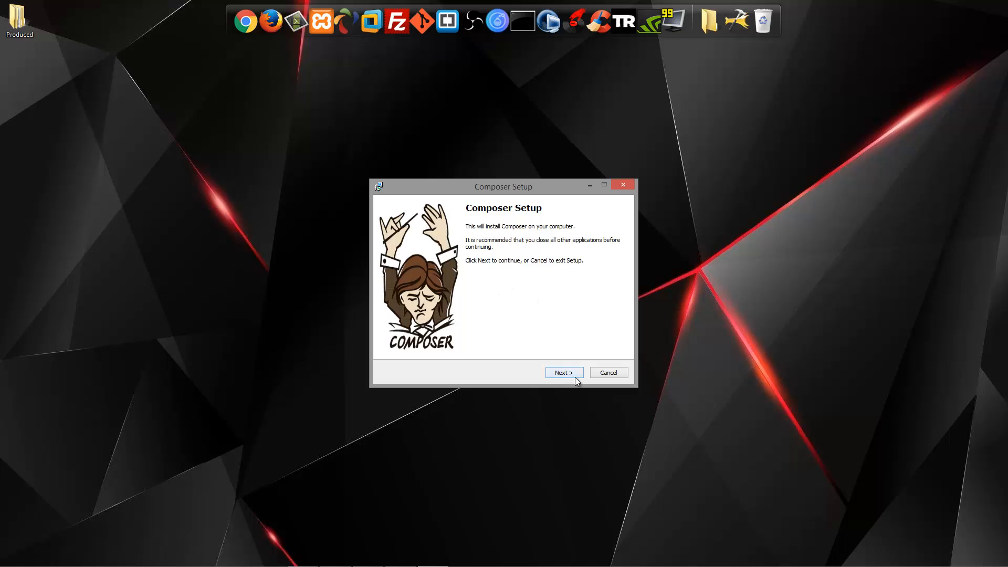
Install Composer with C:\xampp\php\php.exe and no shell menus, then finish the wizard
click(563, 373)
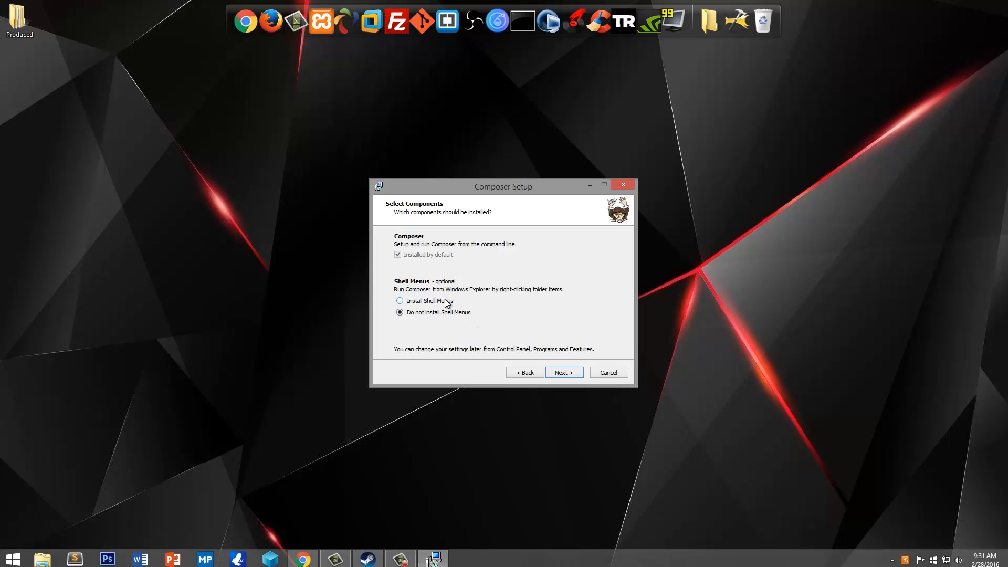
click(563, 373)
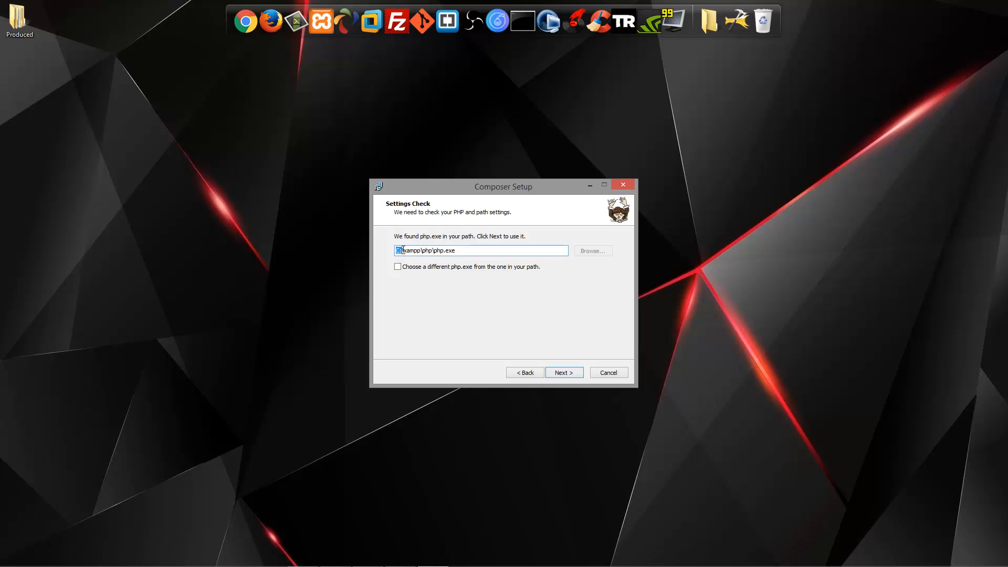
drag(396, 251, 461, 250)
click(563, 373)
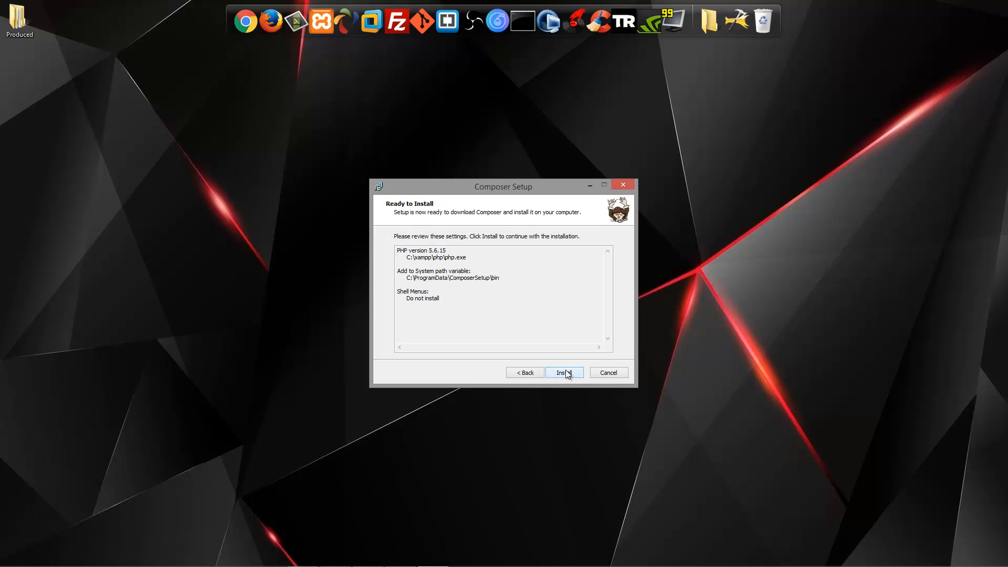
click(566, 372)
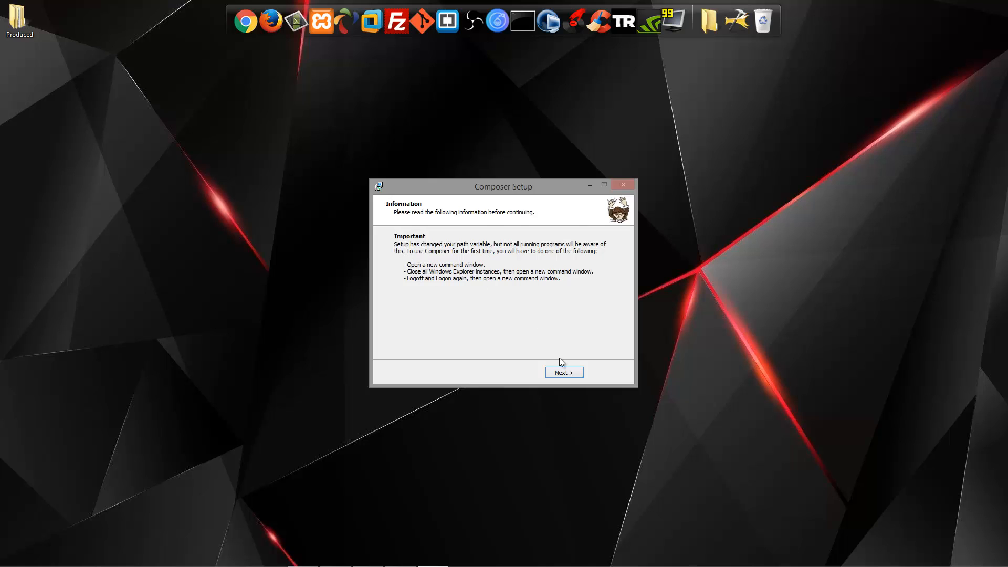
click(564, 372)
click(560, 374)
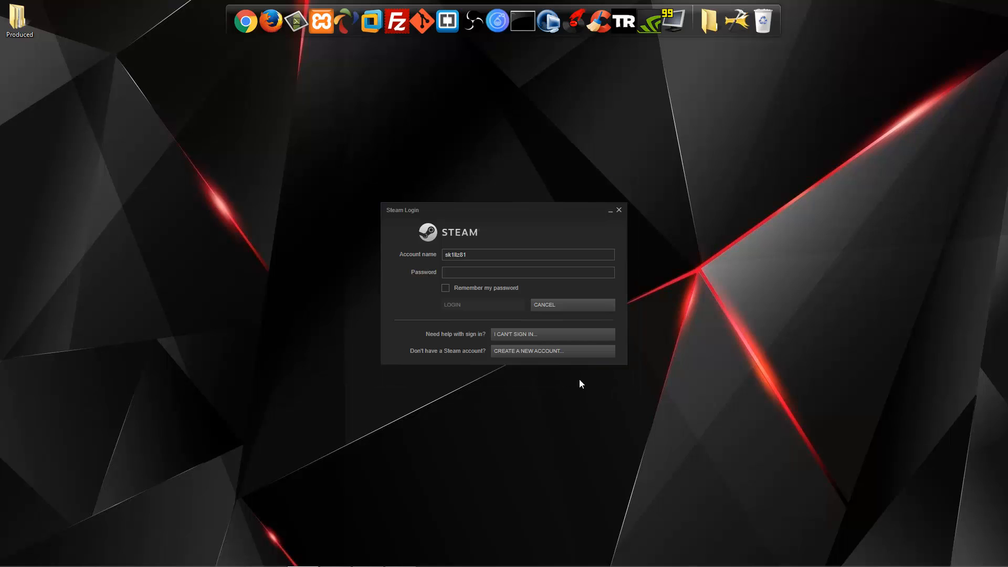
Run composer in a new Command Prompt to list its help, confirming the install works
click(618, 211)
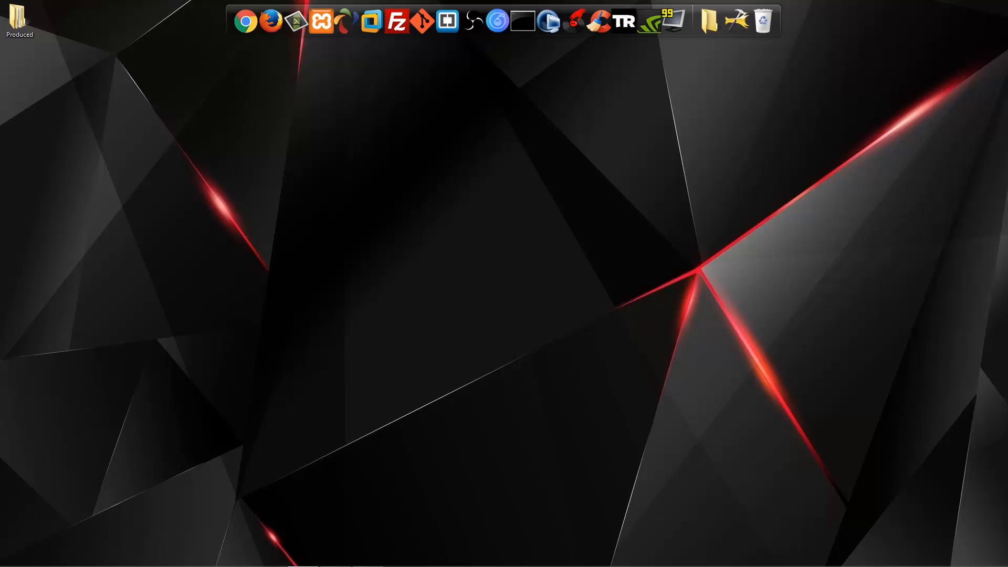
key(alt+Tab)
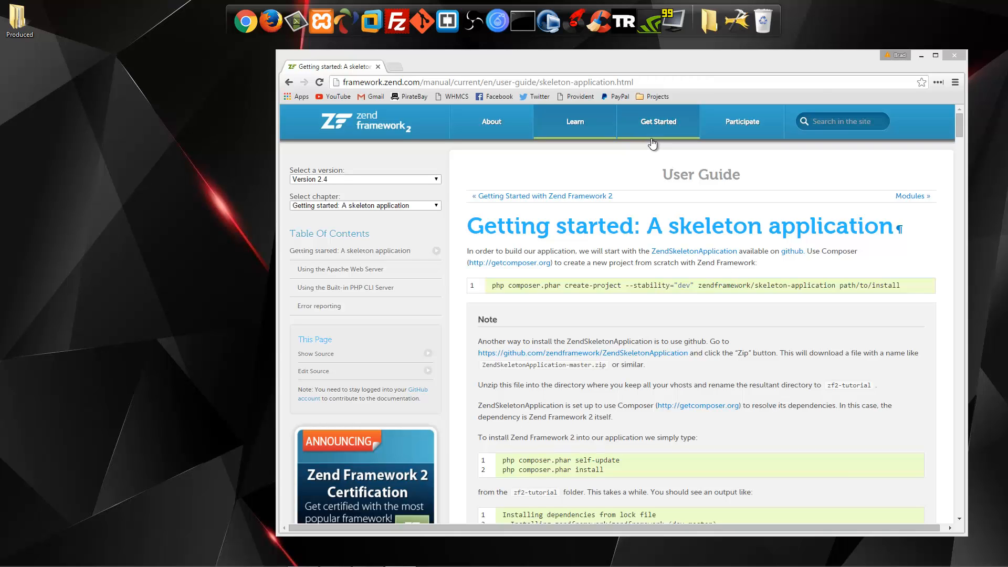
click(522, 21)
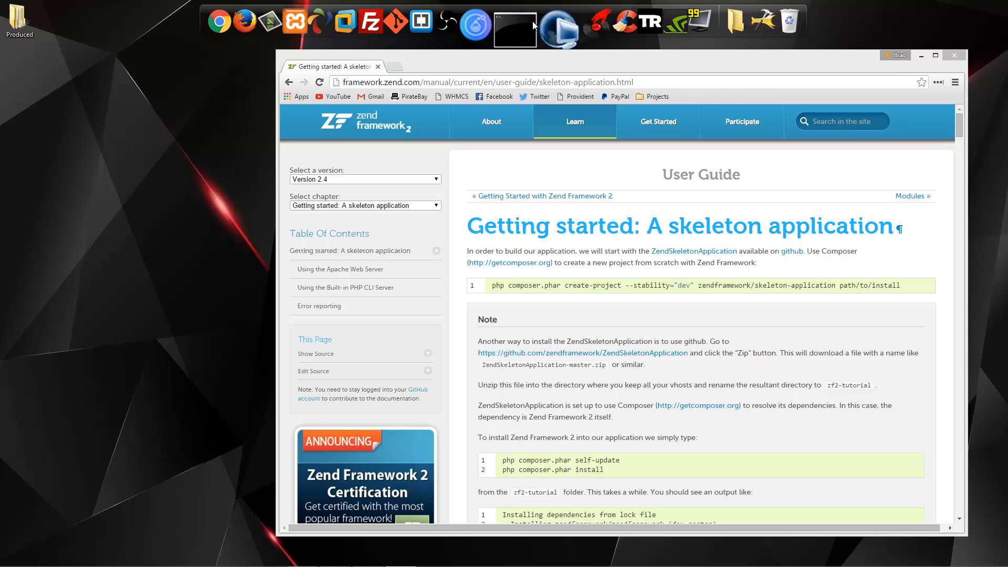
drag(369, 120, 290, 132)
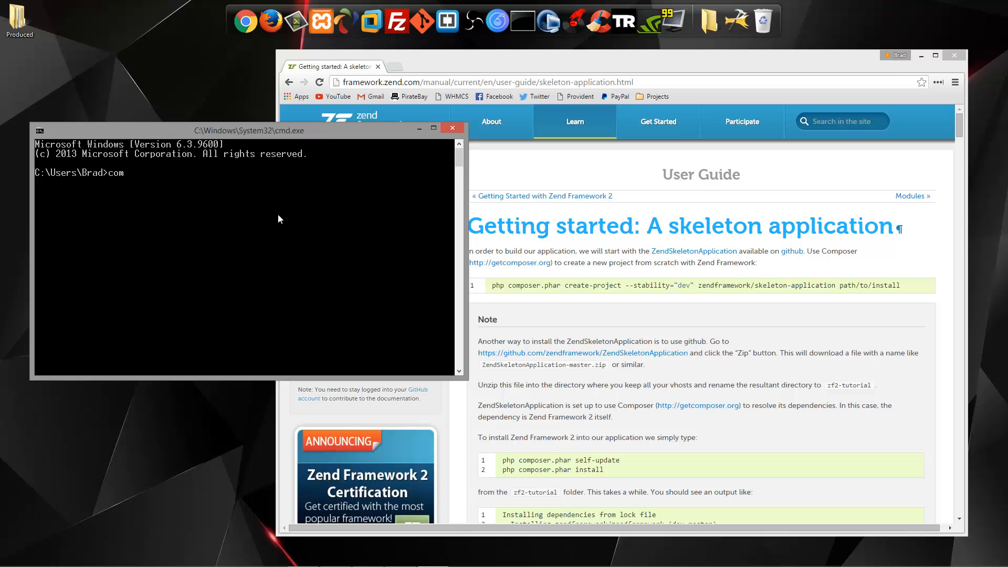
text(poser)
key(Return)
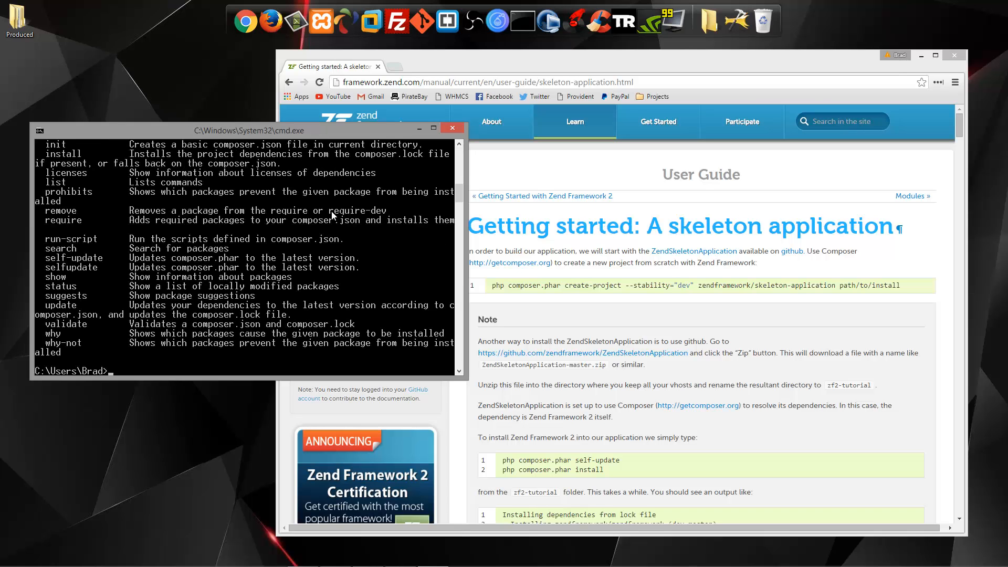
drag(458, 347, 457, 169)
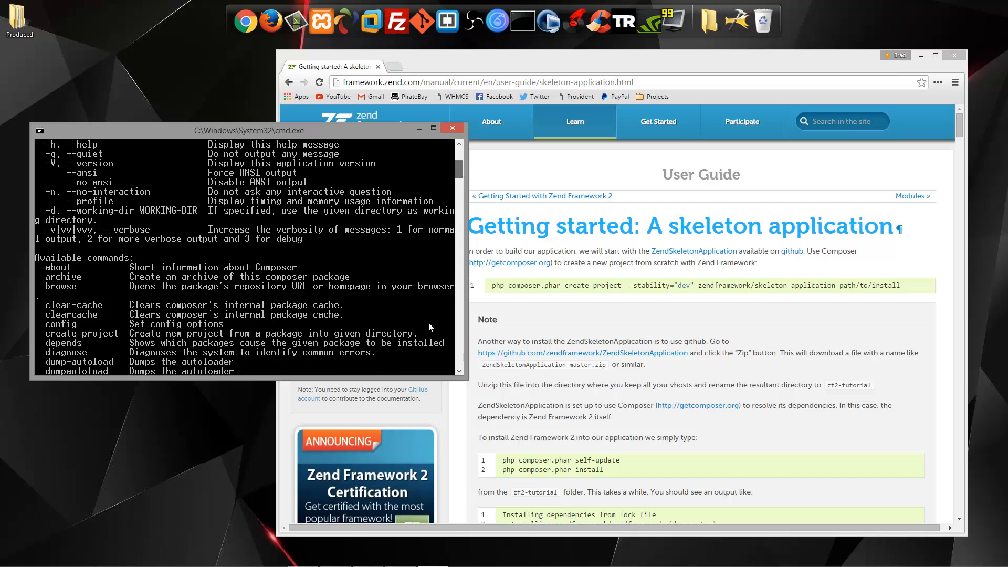
click(520, 60)
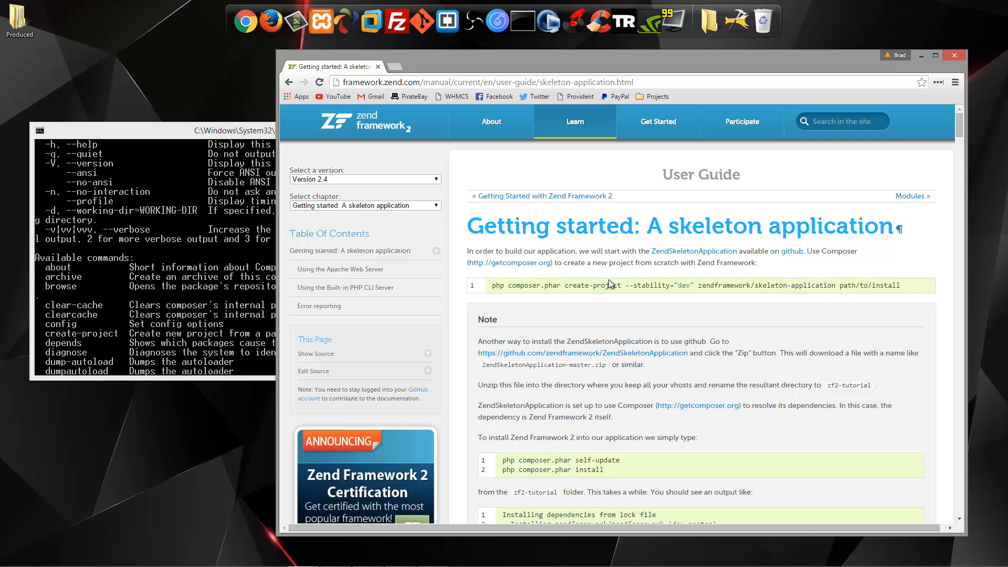
Change the Command Prompt directory to C:\xampp\htdocs
click(193, 319)
scroll(194, 315, down, 3)
scroll(201, 313, down, 5)
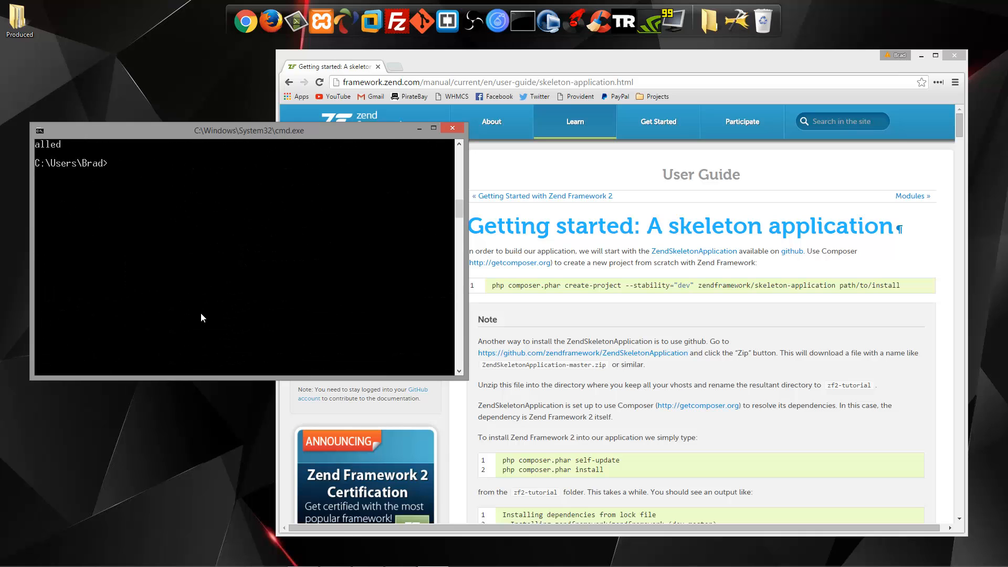
scroll(204, 310, up, 2)
scroll(204, 311, up, 2)
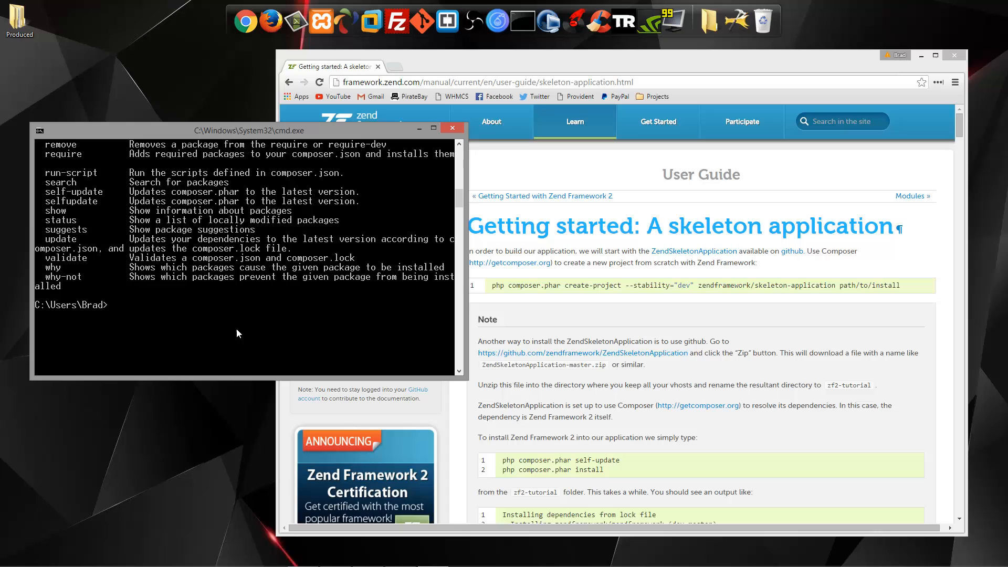
text(cd /)
key(Return)
key(BackSpace)
key(BackSpace)
text(xampp/)
text(htdocs)
key(Return)
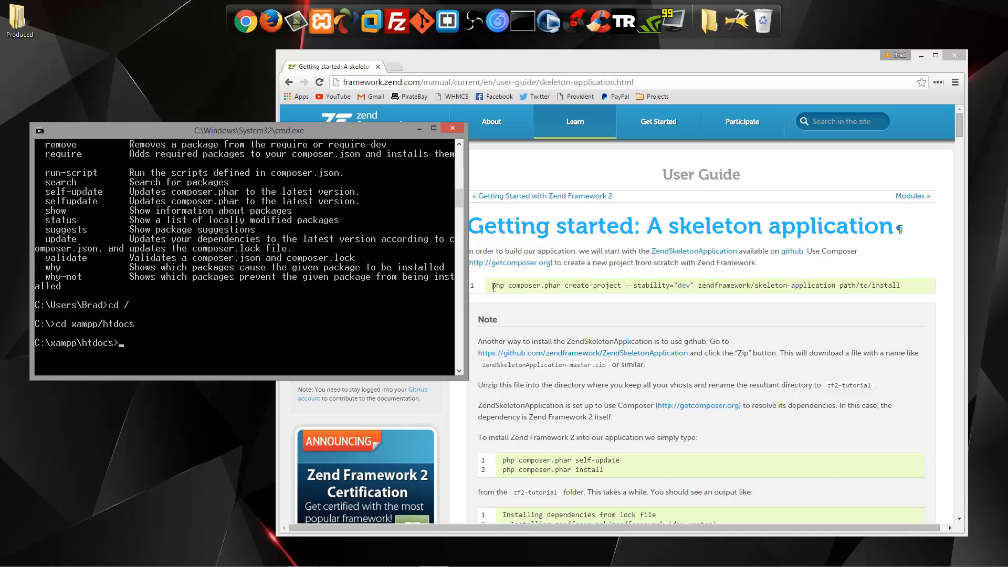
Copy the composer create-project command from the guide and paste it at the prompt
mouse_move(492, 285)
mouse_down()
mouse_move(901, 285)
mouse_move(495, 287)
mouse_up()
click(906, 288)
right_click(493, 290)
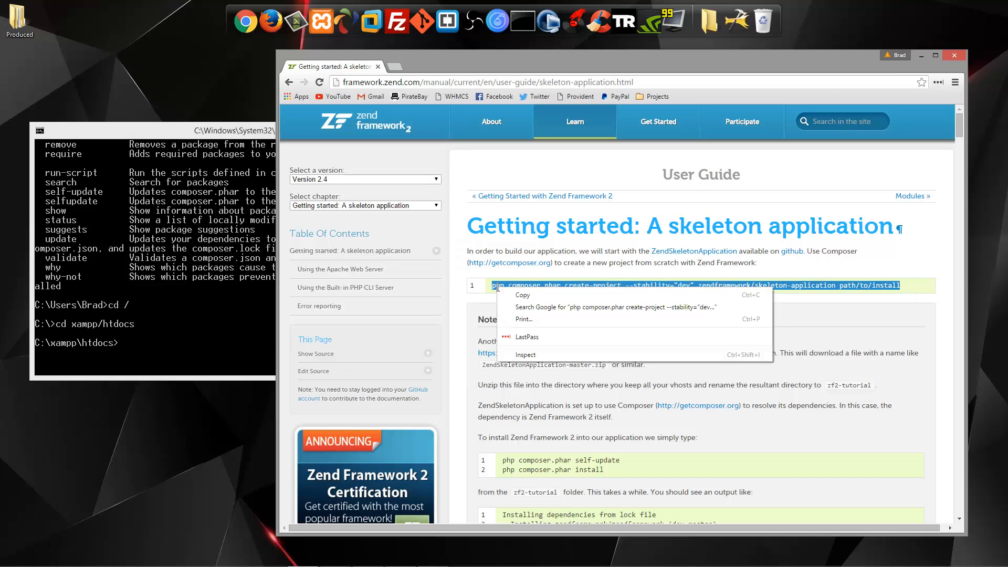
click(520, 295)
click(224, 347)
right_click(224, 347)
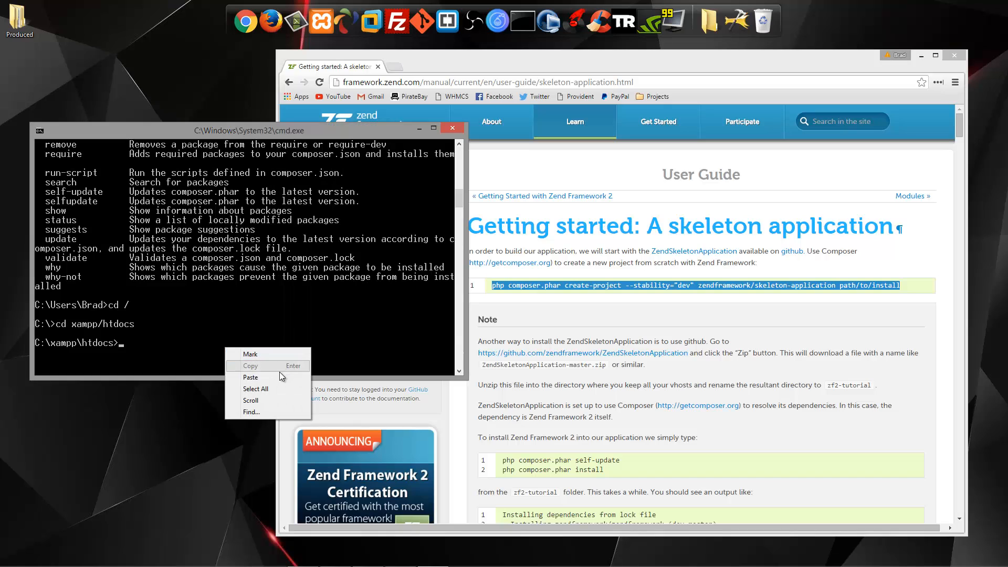
click(251, 377)
text(php composer.phar create-project --stability="dev" zendframework/skeleton-application myalb)
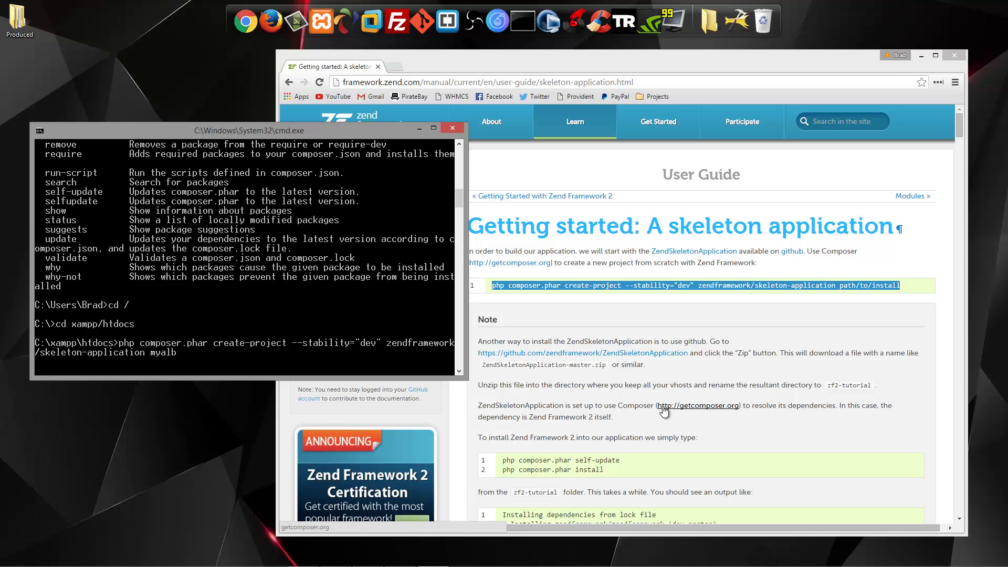
text(ums)
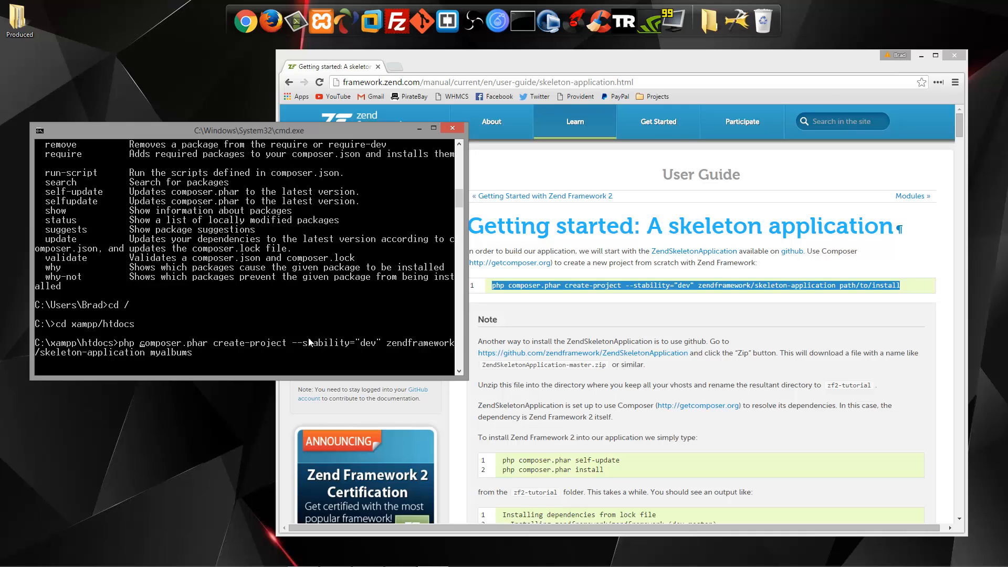
Run create-project for the Zend skeleton into myalbums, with php and .phar removed from the command
key(BackSpace)
key(BackSpace)
key(BackSpace)
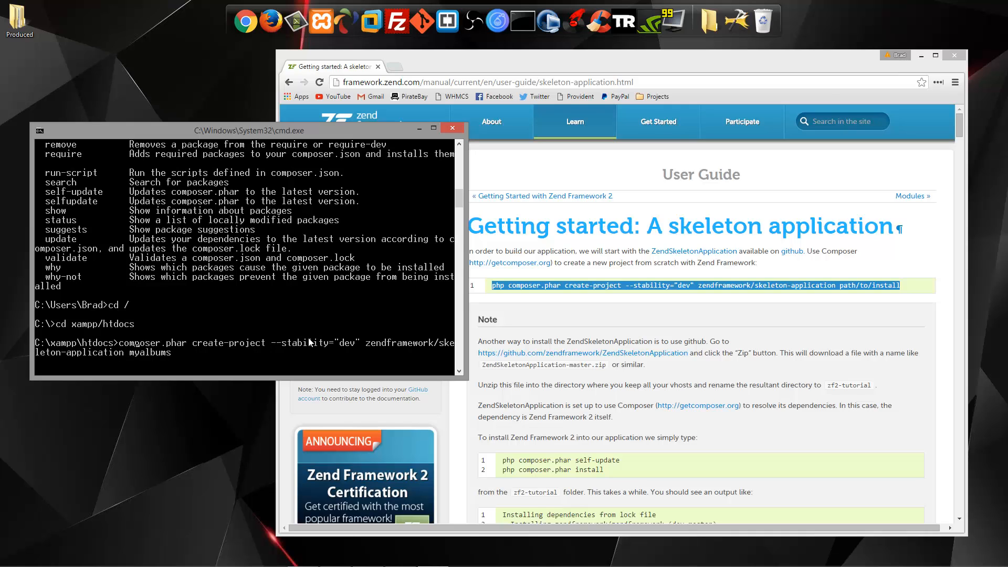
key(Right)
key(Right)
key(Right)
key(BackSpace)
key(BackSpace)
key(BackSpace)
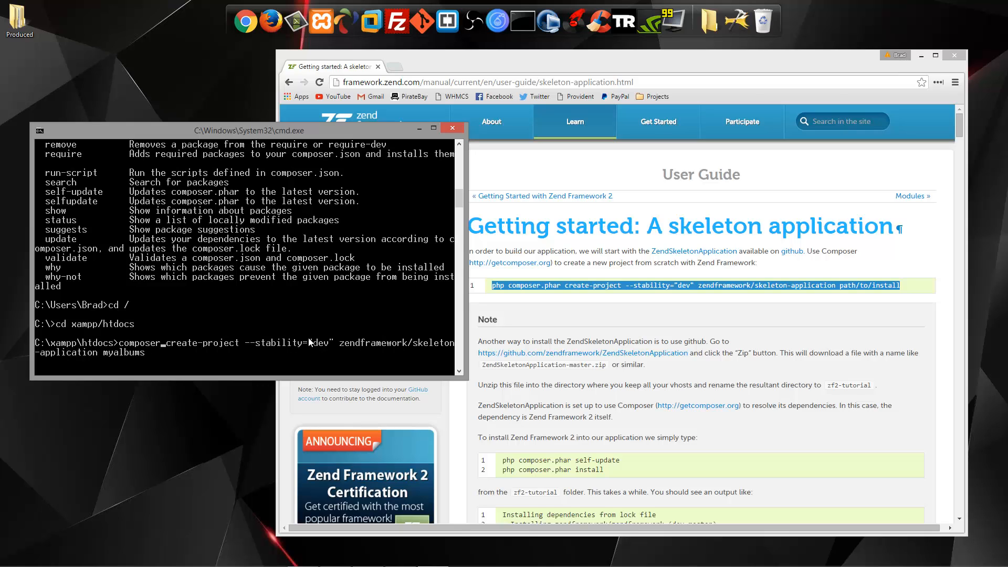
key(Return)
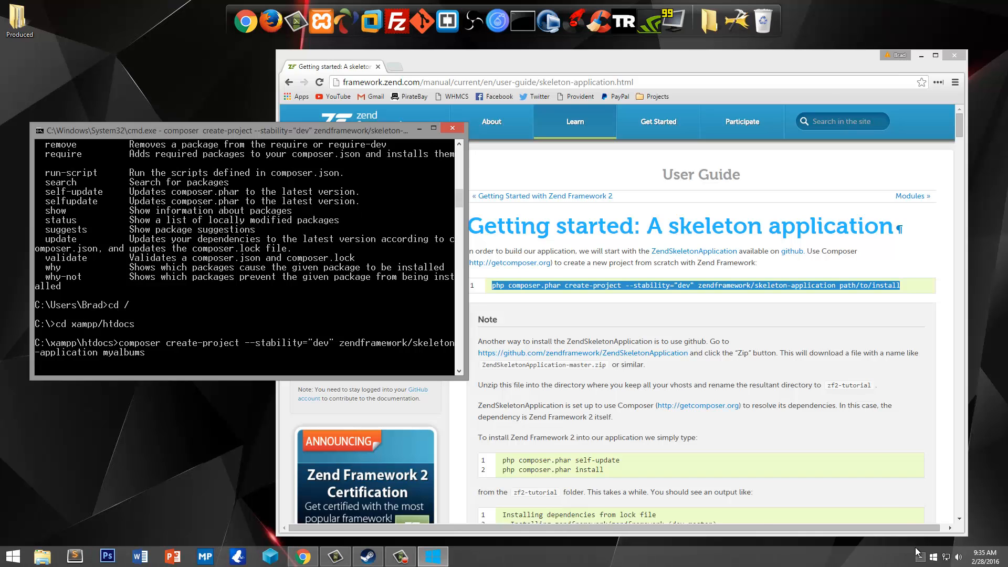
click(920, 559)
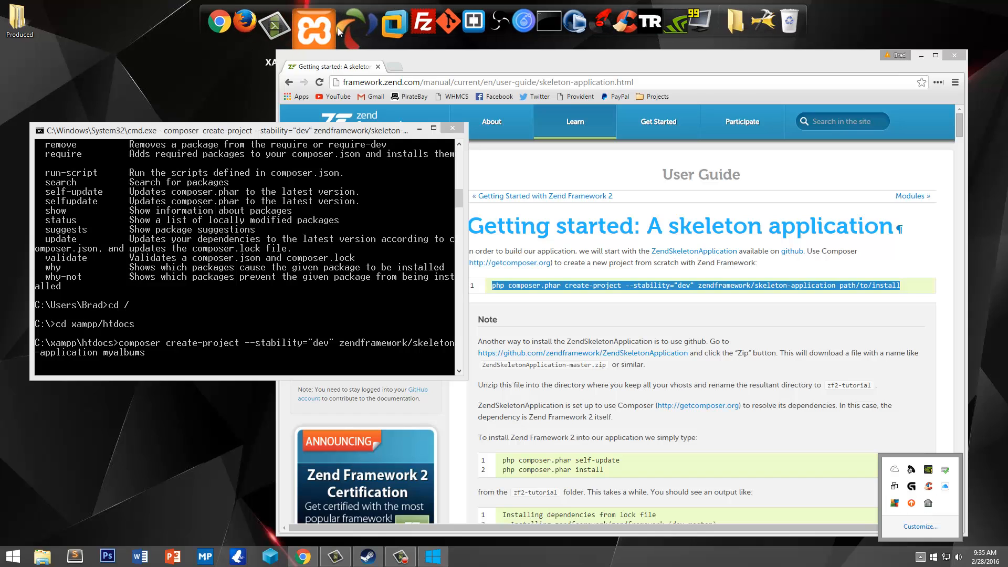
Start Apache and MySQL in XAMPP Control Panel and minimise it
click(315, 30)
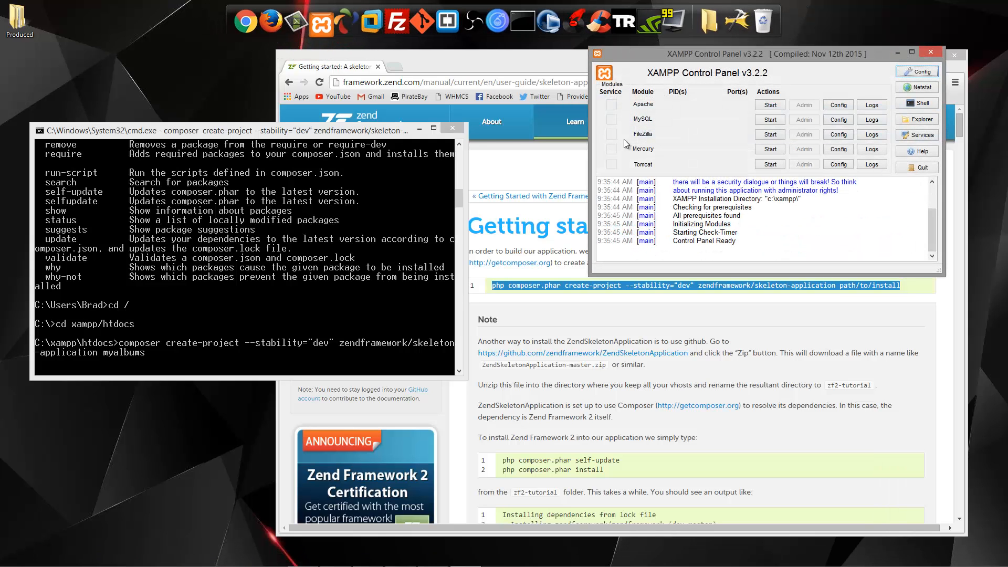
click(771, 105)
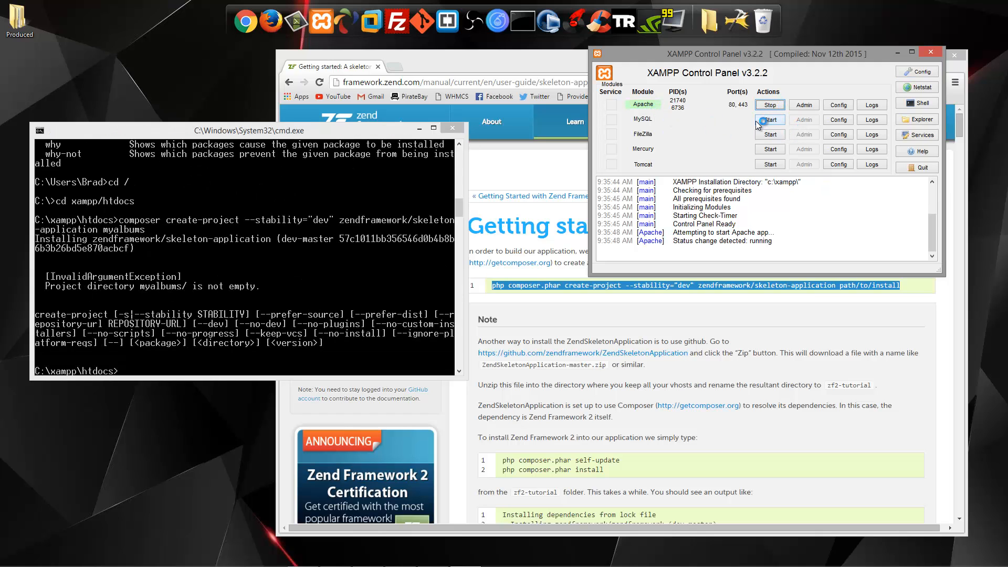
click(768, 120)
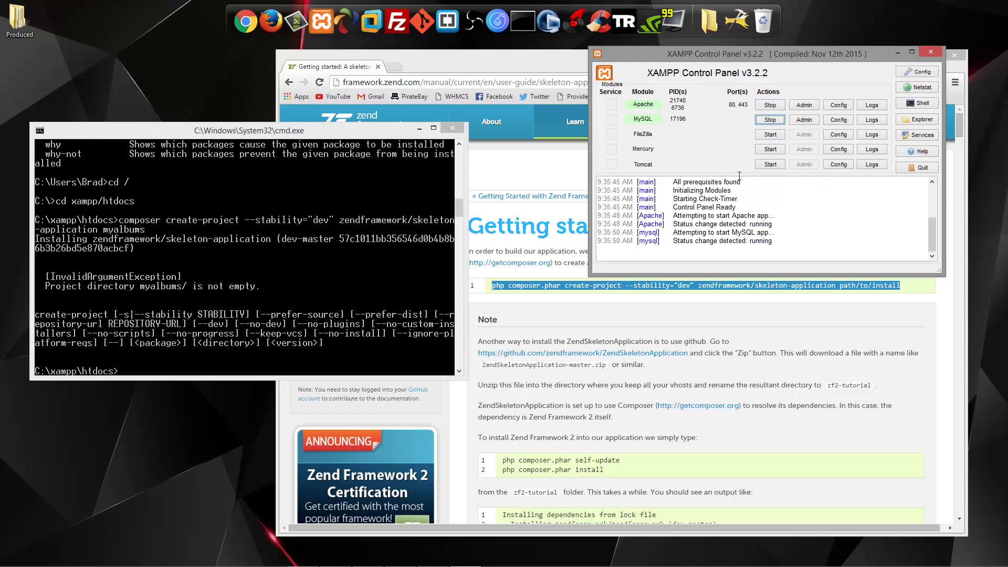
click(899, 54)
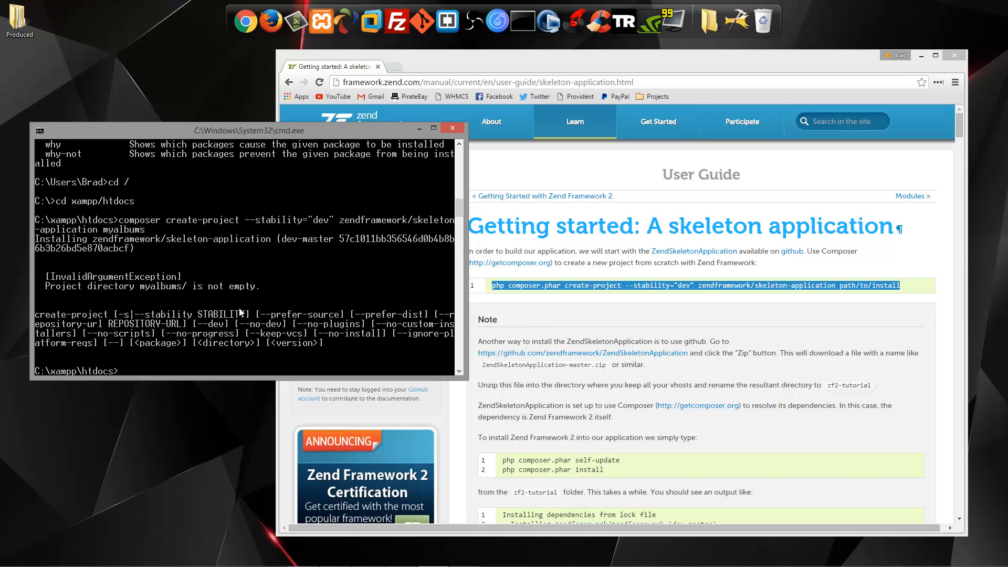
Delete the old myalbums folder from htdocs in File Explorer
double_click(19, 24)
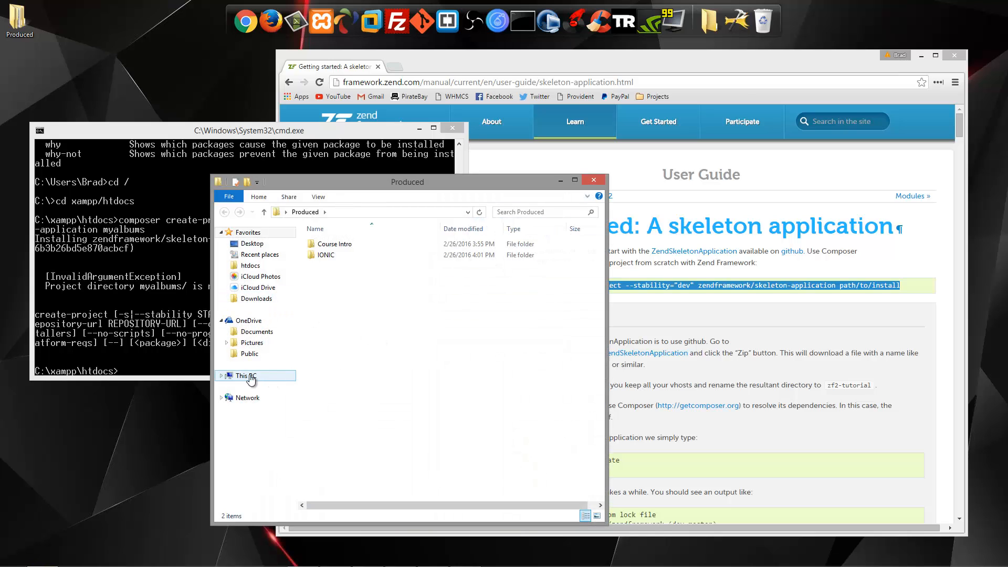
click(250, 266)
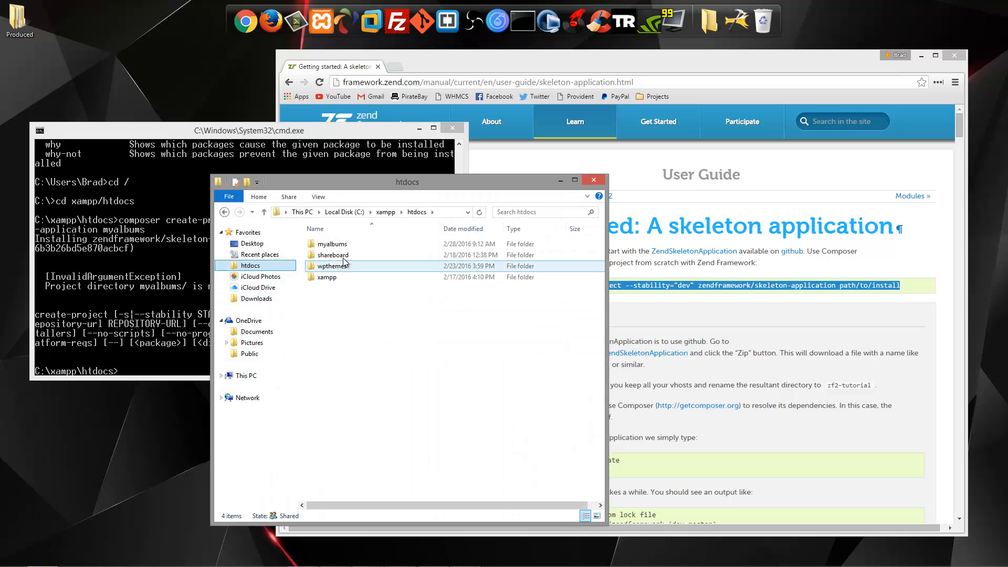
right_click(333, 244)
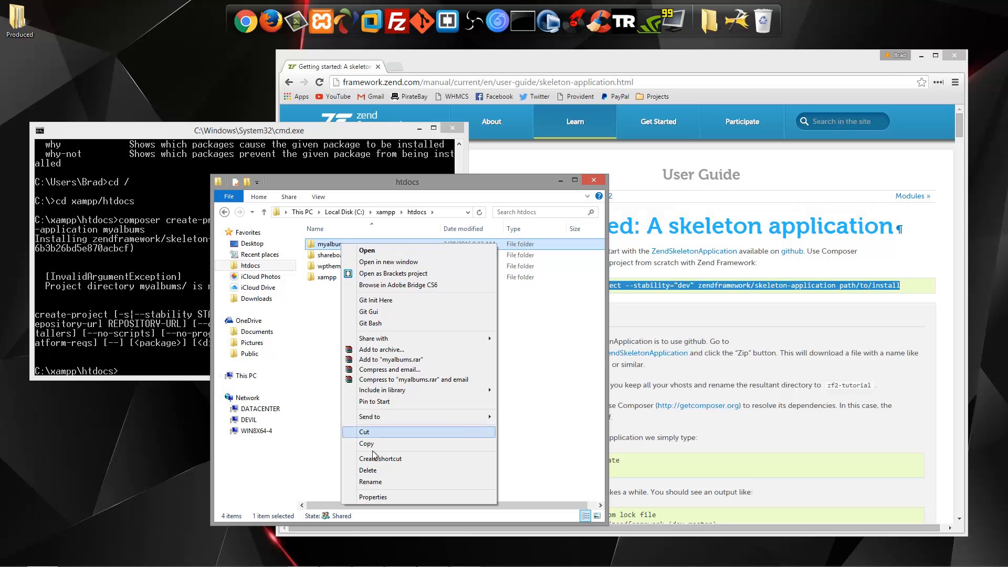
click(377, 471)
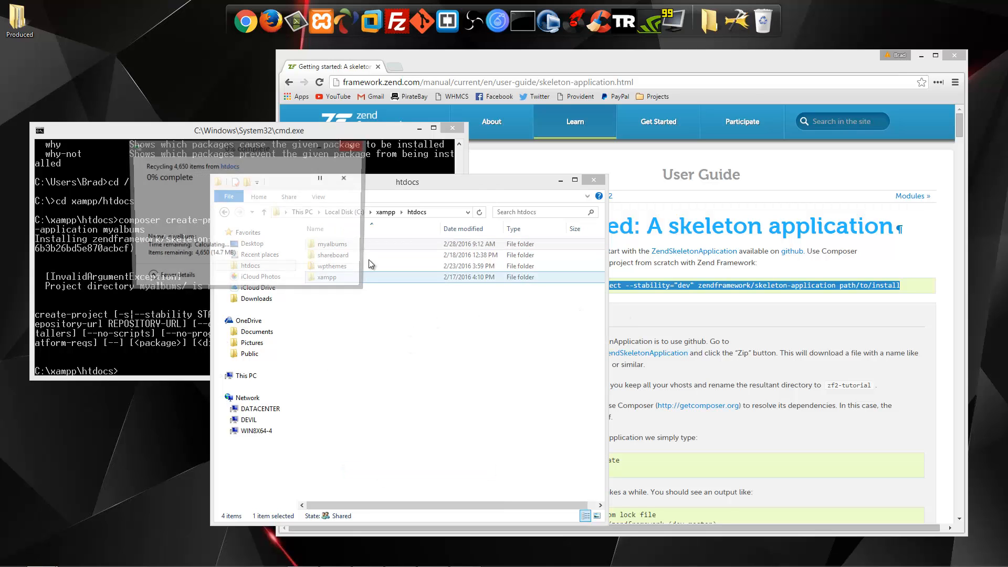
click(175, 348)
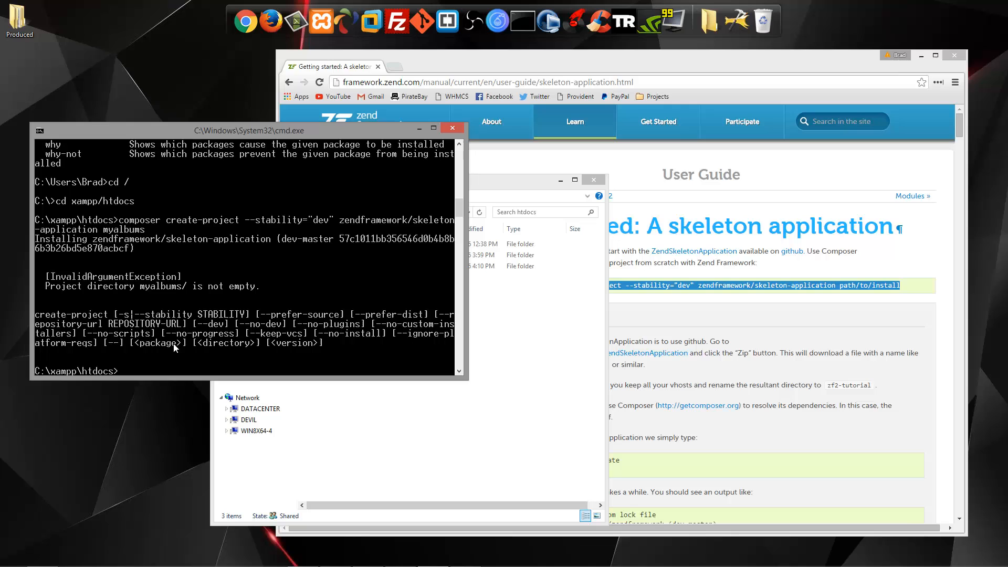
Rerun composer create-project into myalbums and answer y to remove the existing VCS history
key(Up)
key(Return)
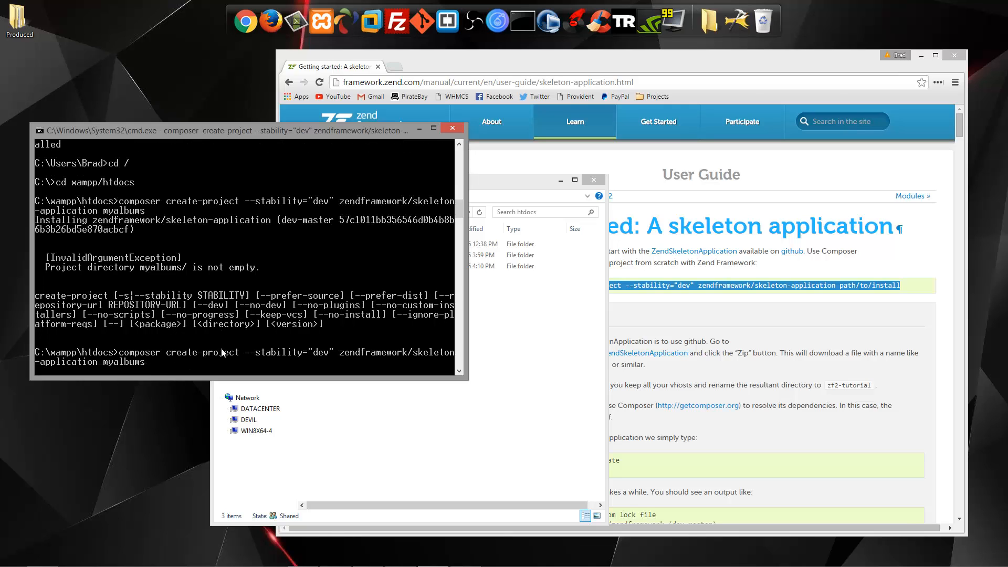
click(376, 457)
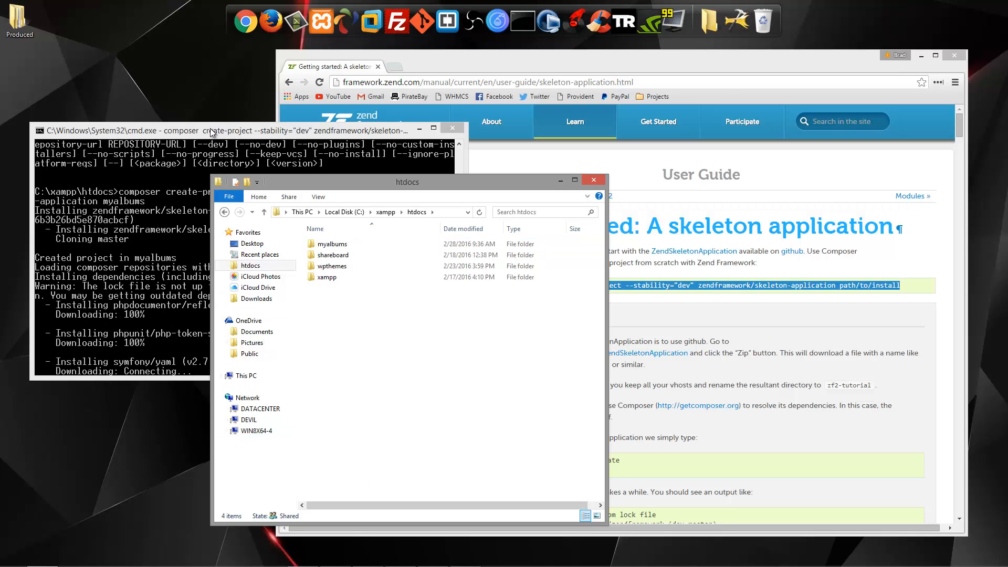
click(197, 346)
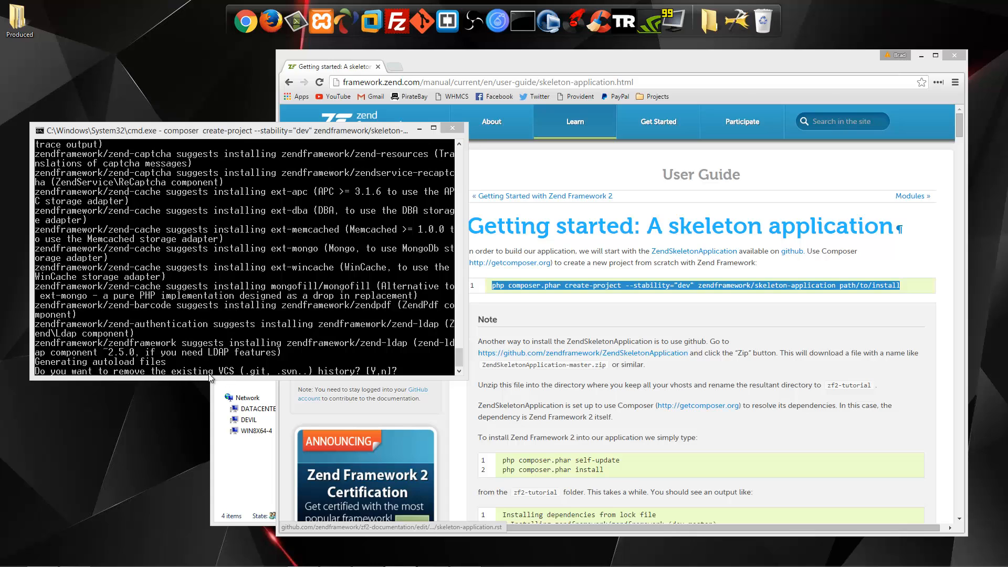
click(365, 343)
text(y)
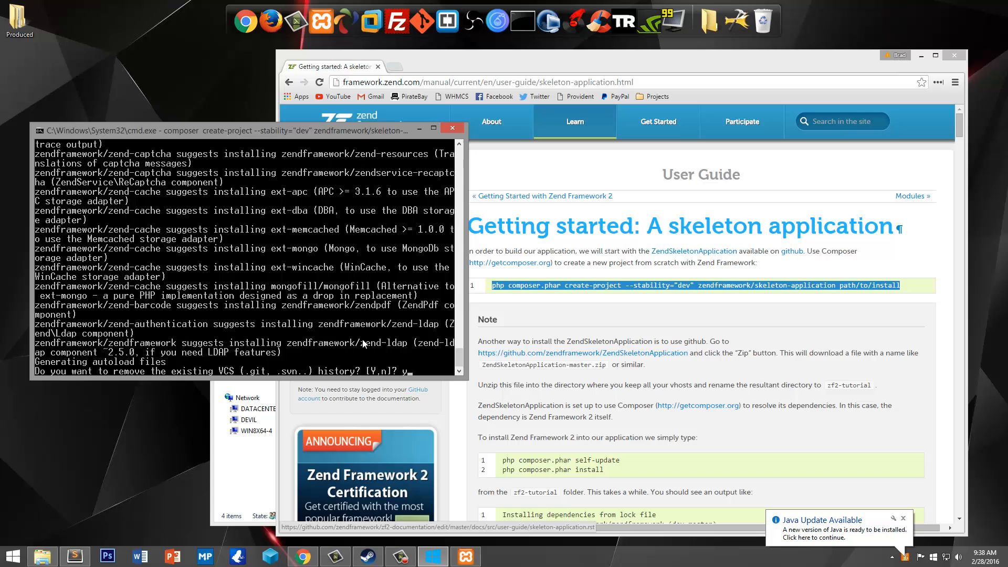
key(Return)
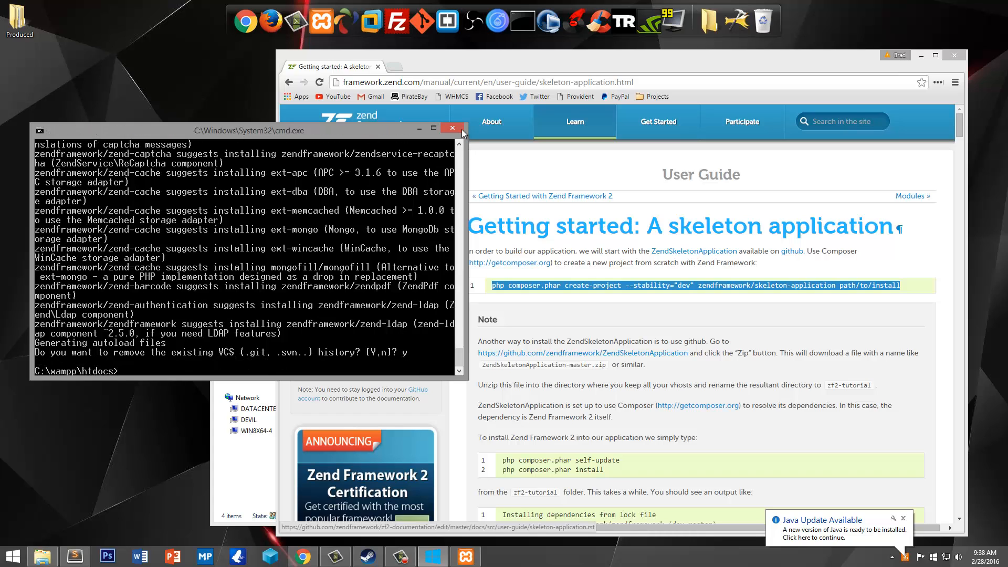
click(405, 75)
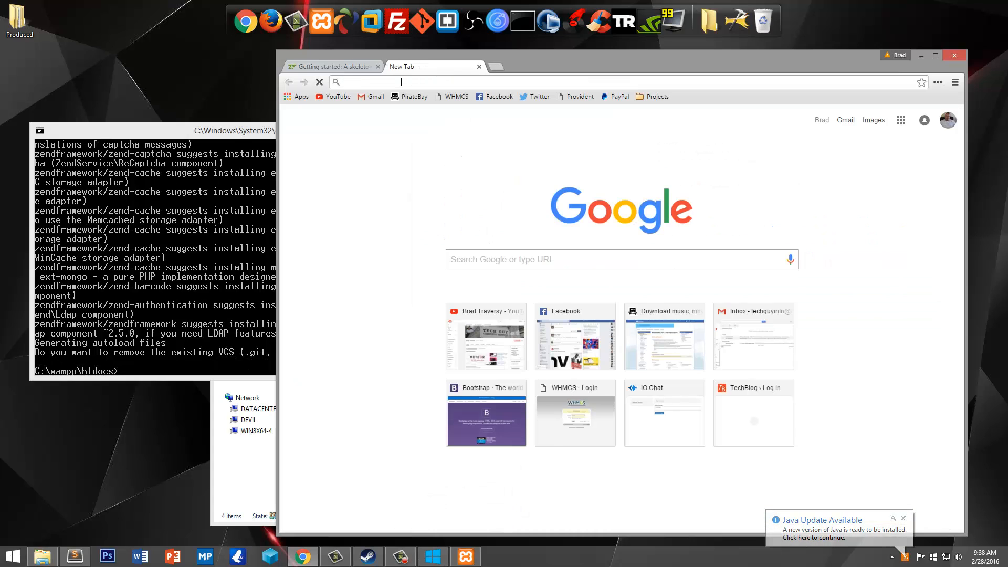
text(localhost)
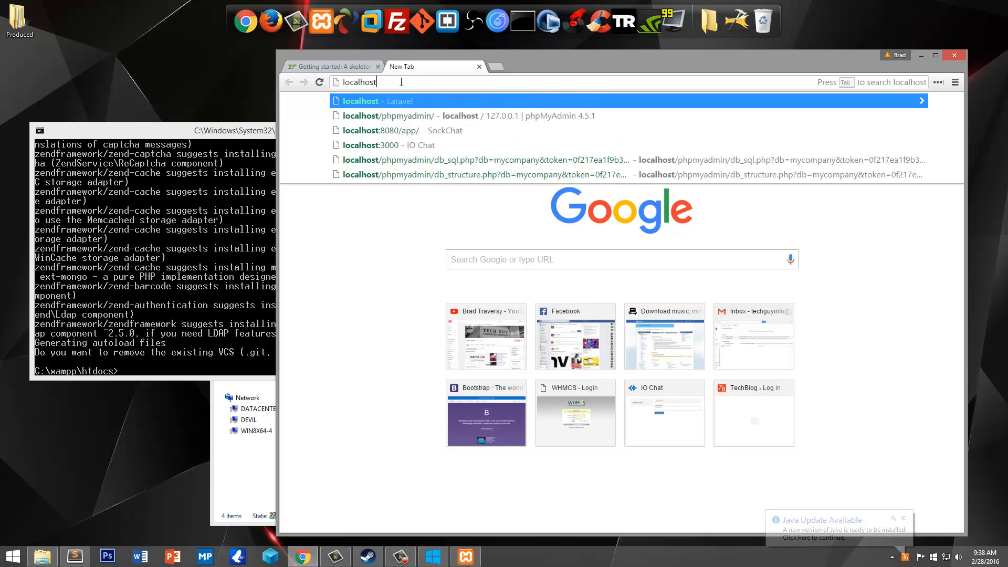
text(/myalbums)
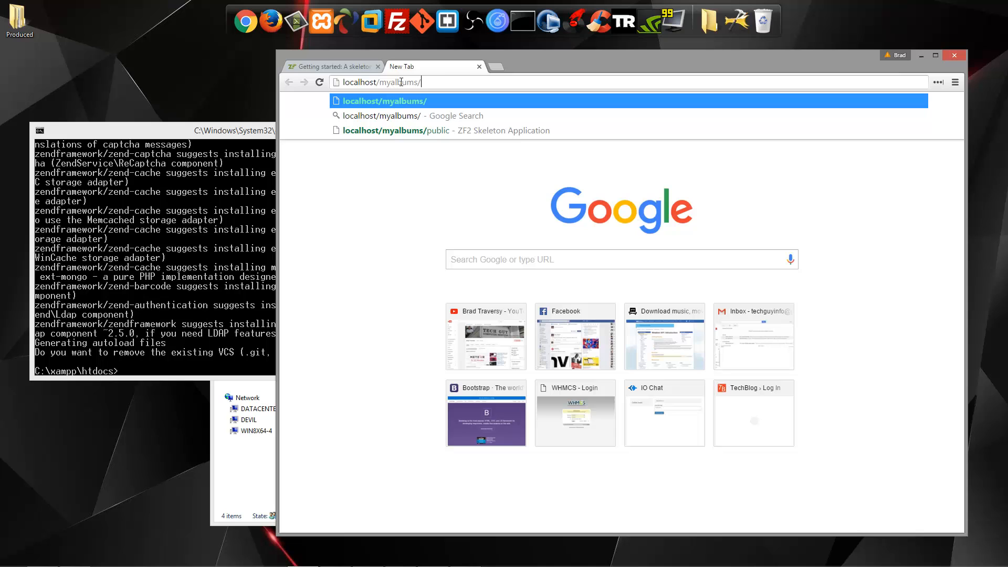
text(/p)
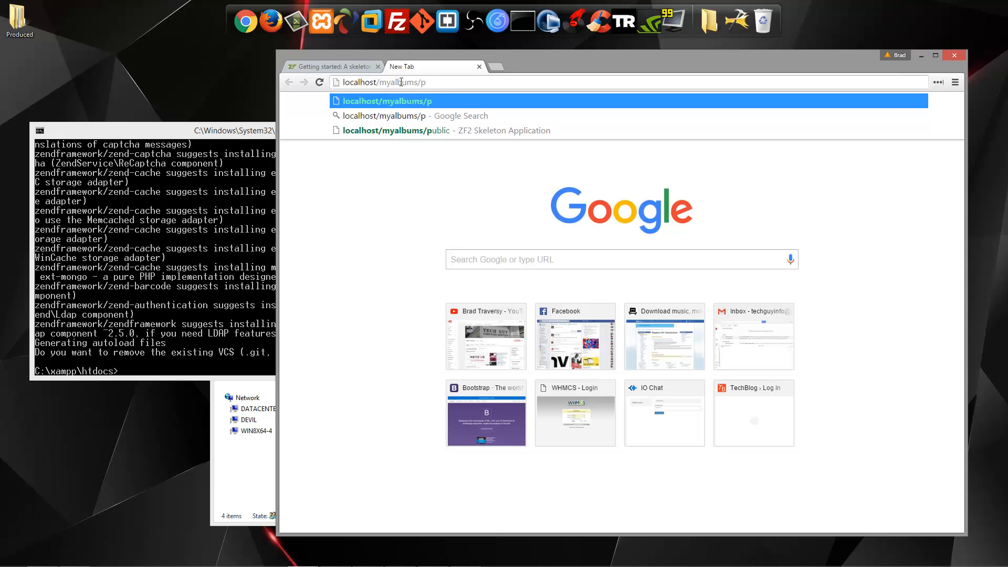
text(ublic)
Load localhost/myalbums/public to see the Welcome to Zend Framework 2 page
key(Return)
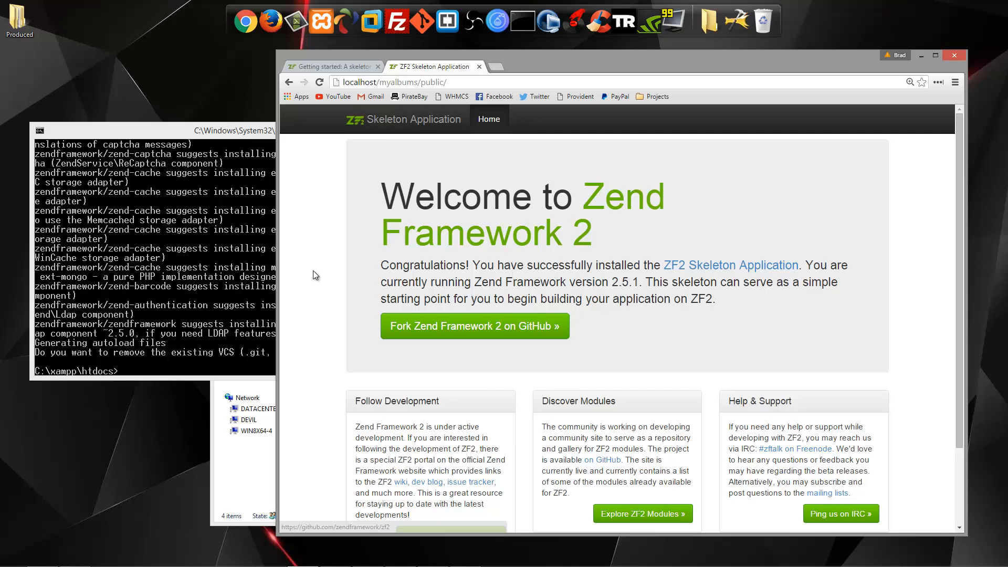
scroll(473, 316, down, 3)
scroll(503, 338, up, 3)
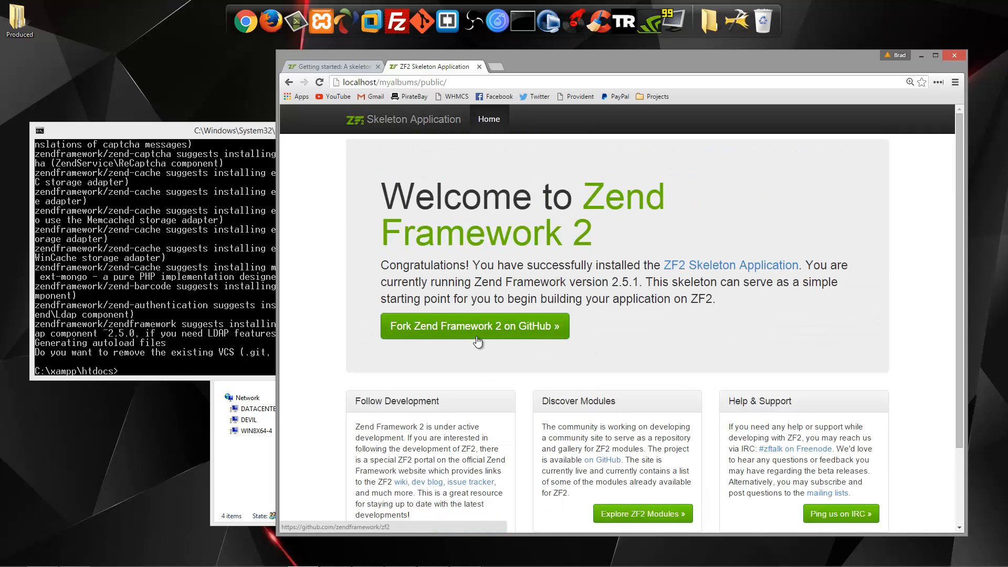
scroll(377, 386, down, 3)
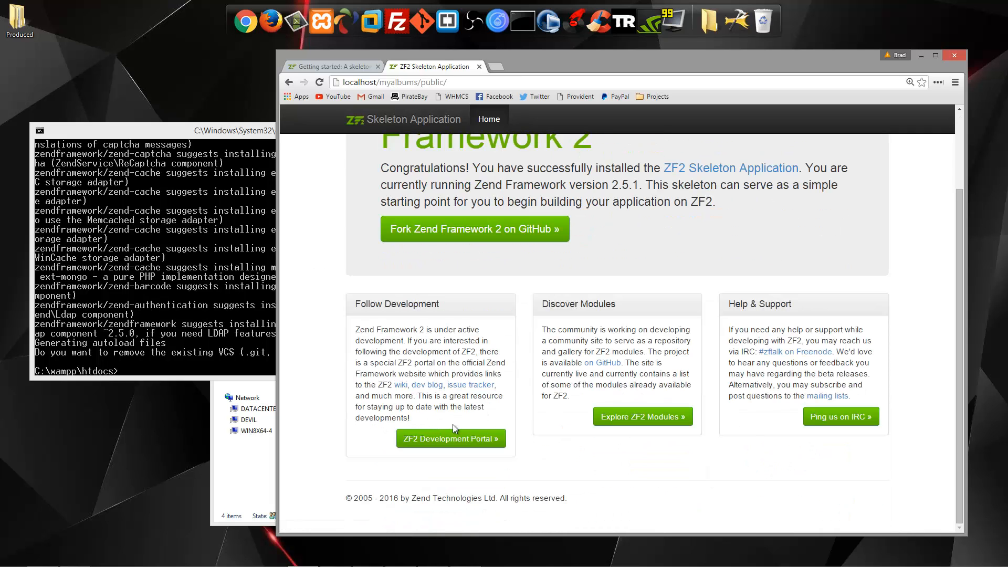
scroll(453, 425, up, 3)
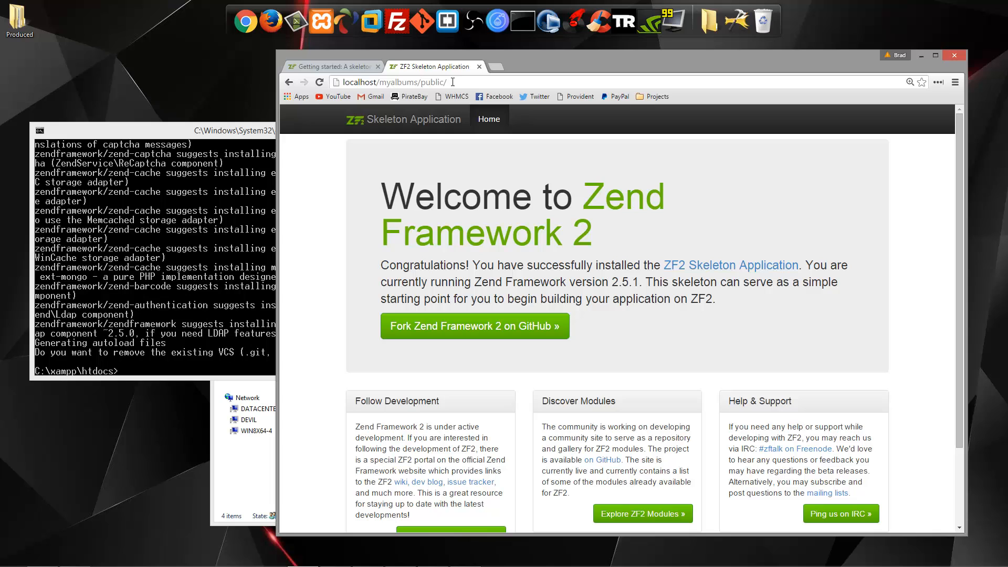
drag(448, 82, 339, 82)
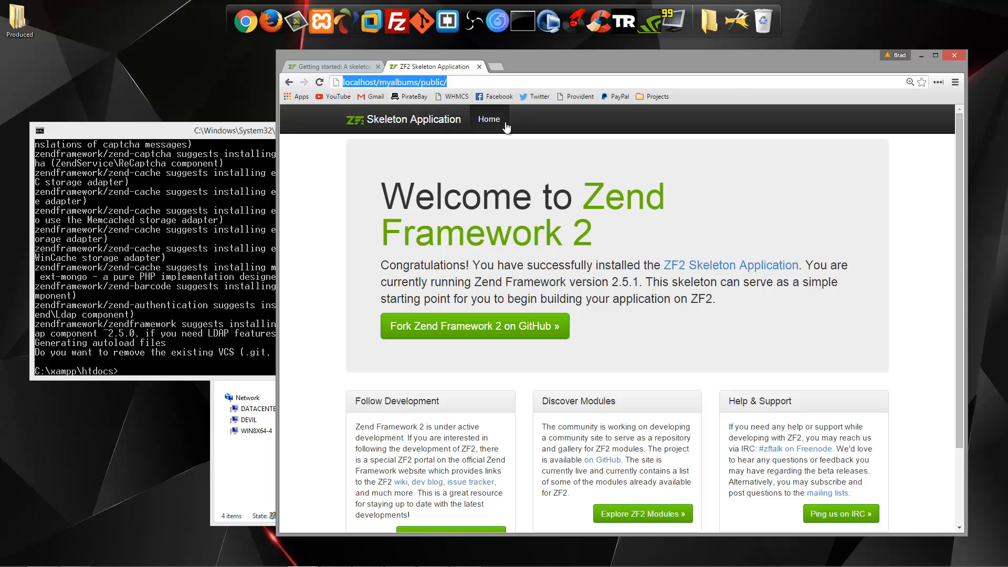
Return to the Zend getting-started guide at its Apache Web Server section
click(340, 65)
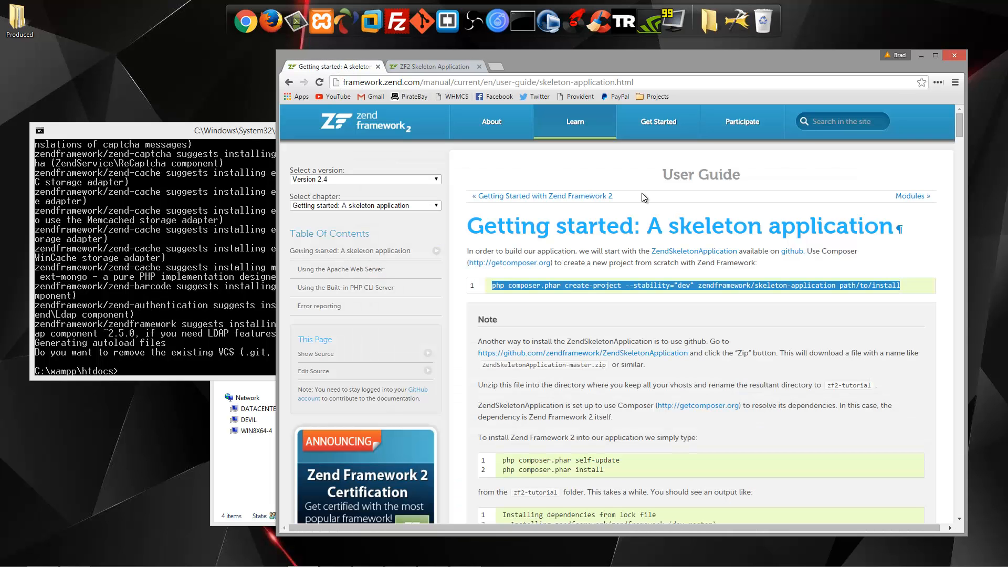
click(778, 171)
scroll(778, 171, down, 5)
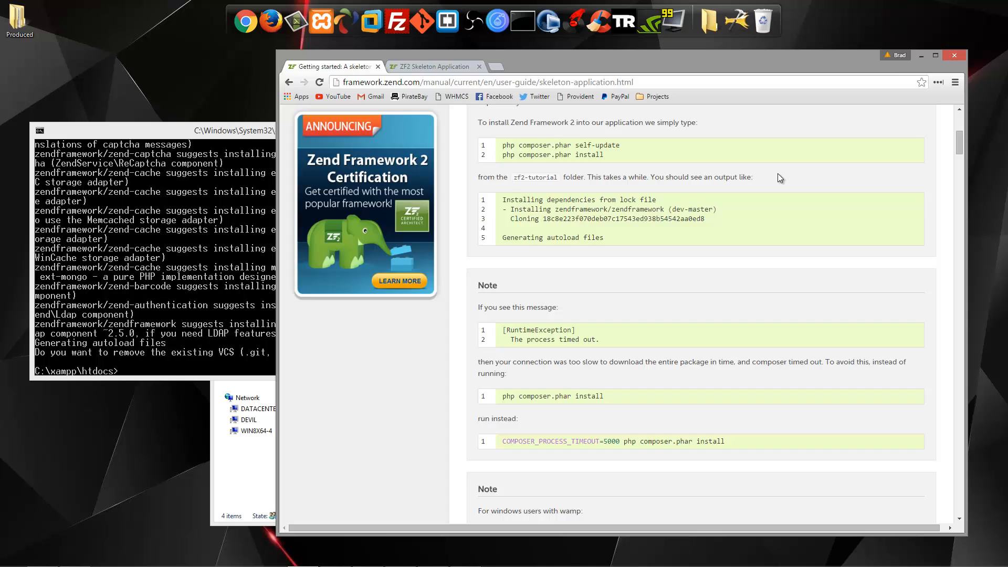
scroll(777, 174, down, 4)
scroll(777, 174, down, 4)
scroll(778, 174, down, 3)
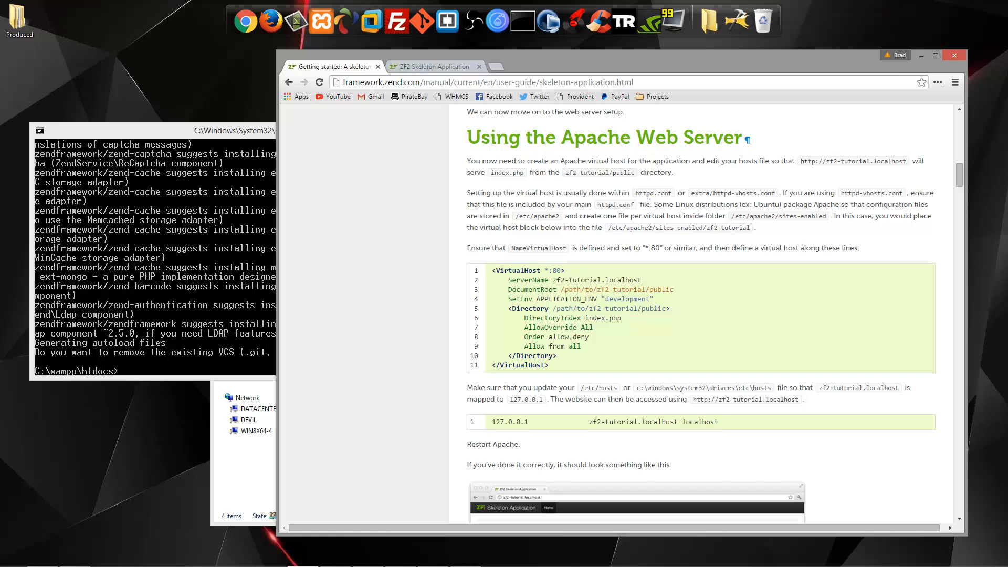
Browse from htdocs up to xampp and into apache\conf\extra, opening httpd-vhosts.conf
click(274, 472)
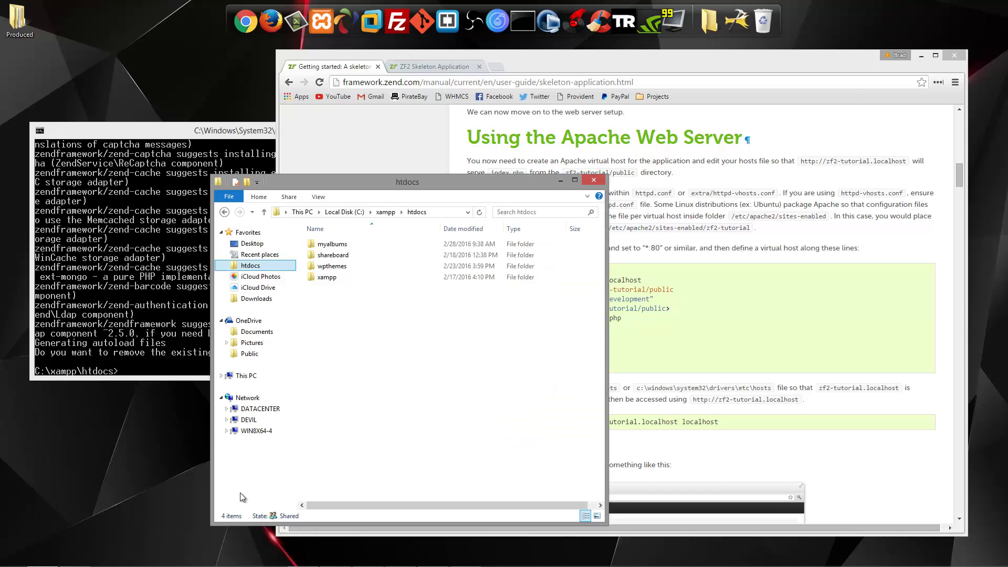
click(384, 212)
scroll(344, 322, down, 1)
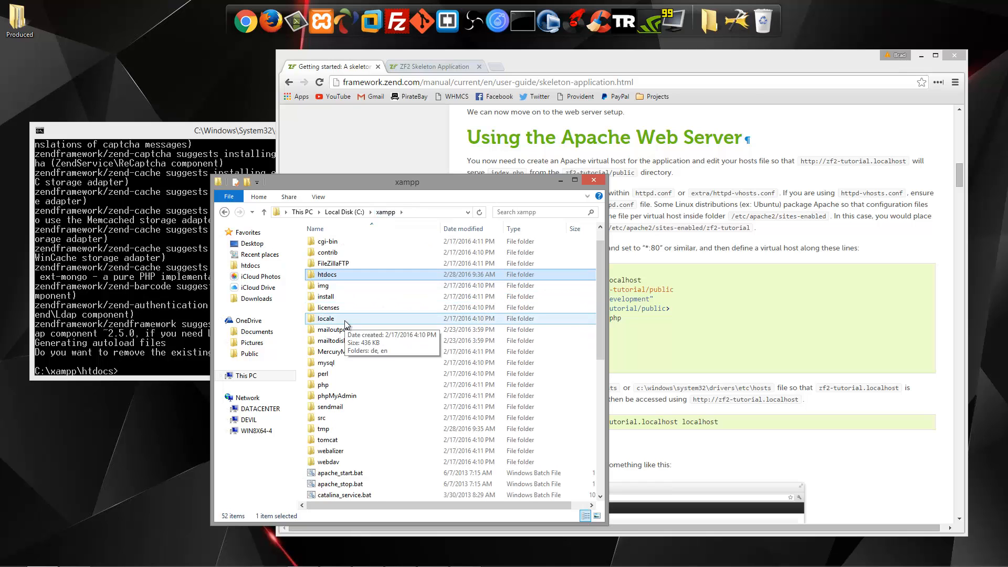
scroll(345, 323, up, 1)
double_click(344, 256)
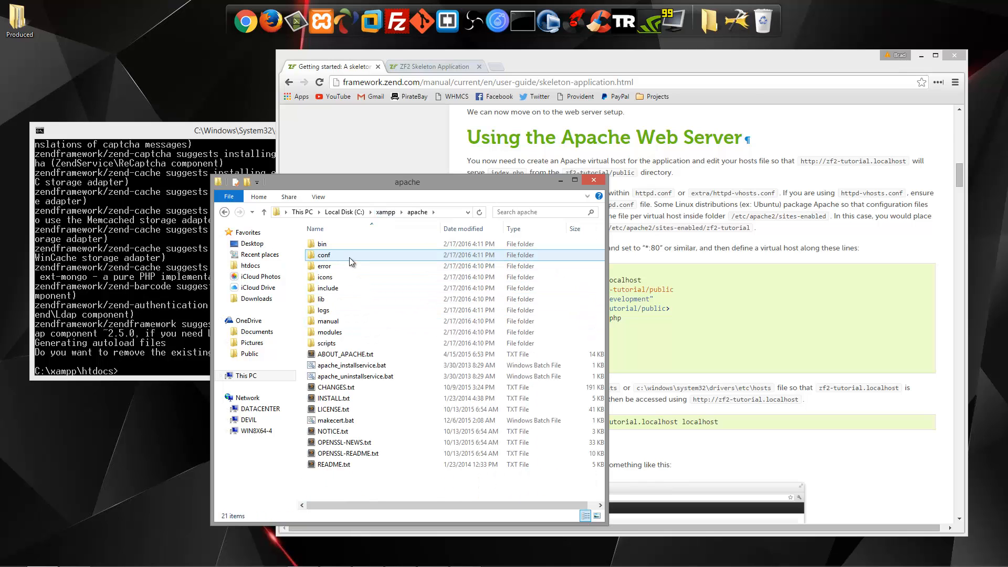
double_click(331, 257)
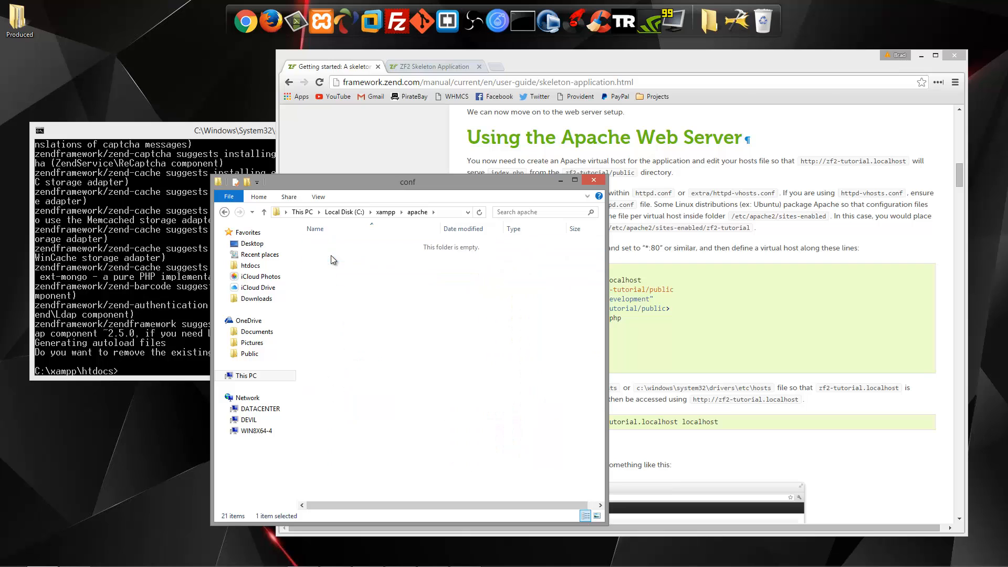
double_click(335, 246)
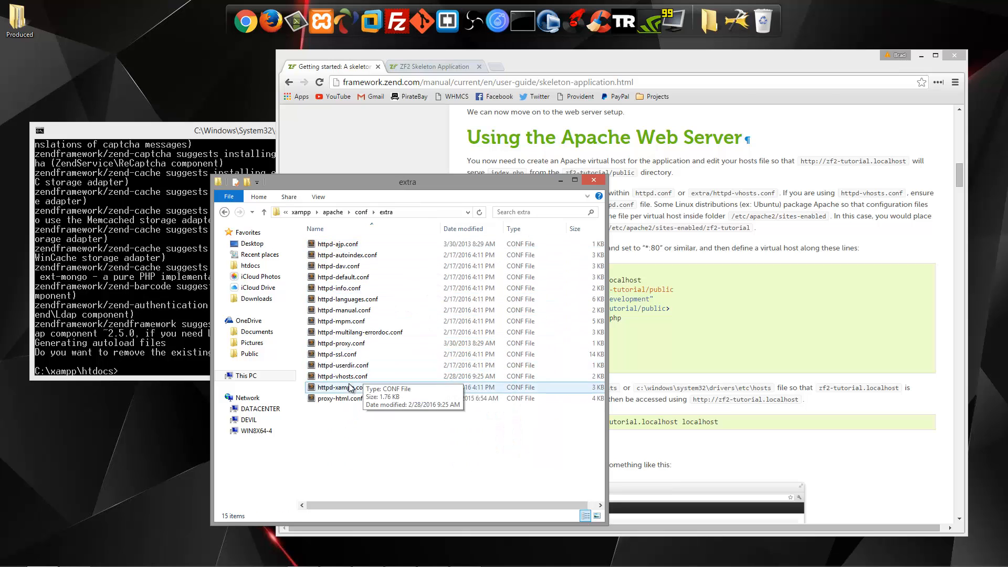
double_click(372, 376)
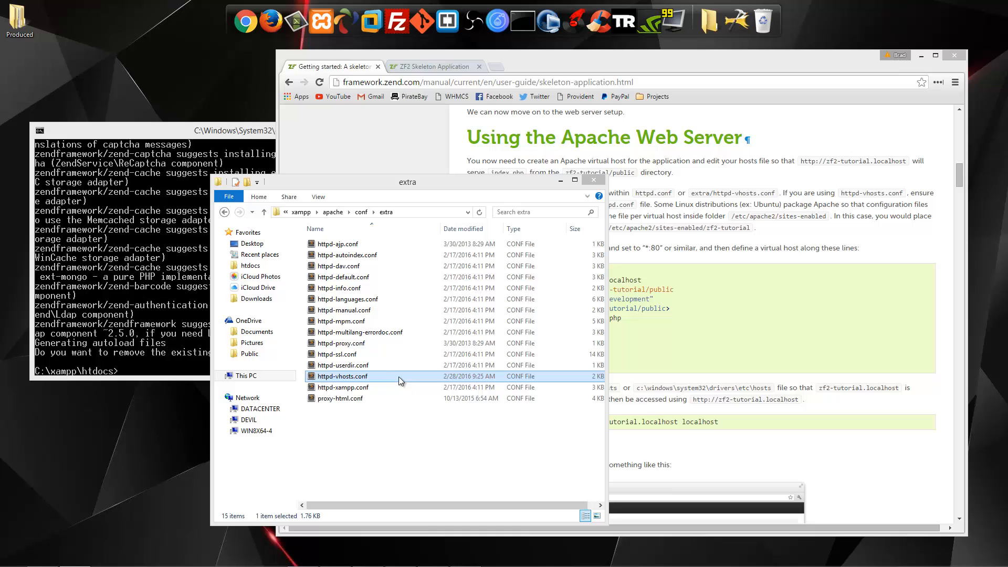
Copy the guide's sample VirtualHost block and paste it into httpd-vhosts.conf after the local.dev block
click(699, 348)
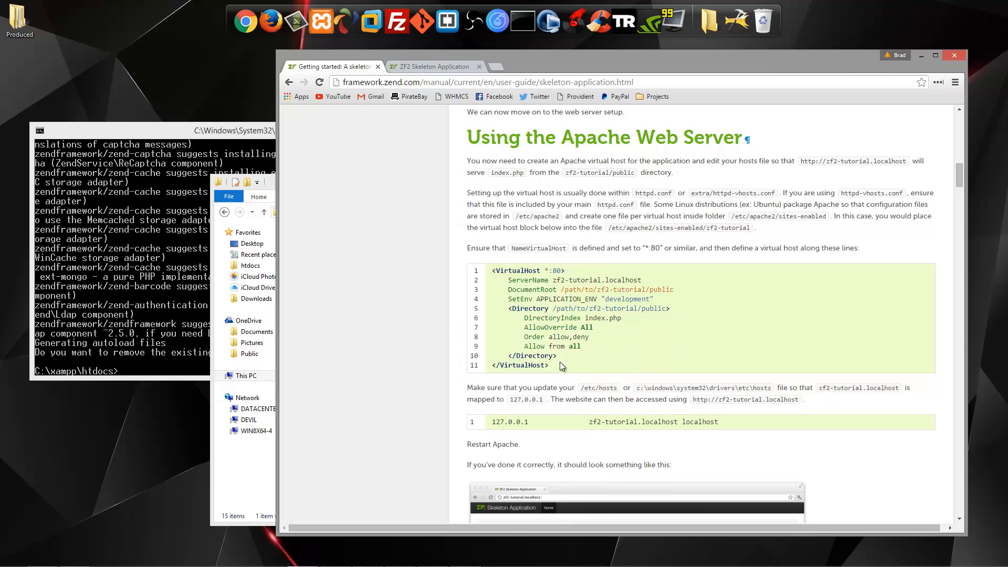
drag(560, 365, 491, 270)
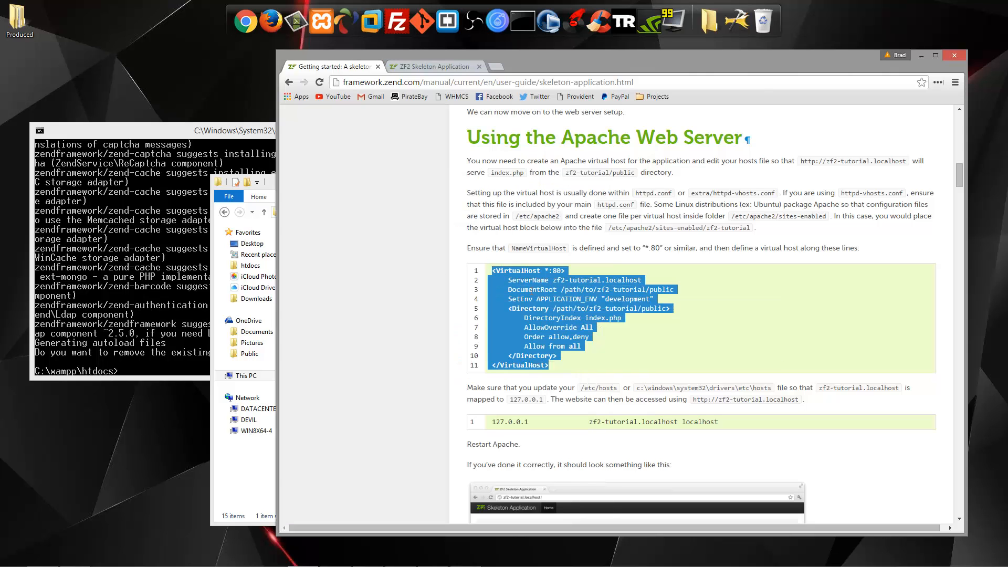
key(alt+Tab)
drag(417, 141, 424, 37)
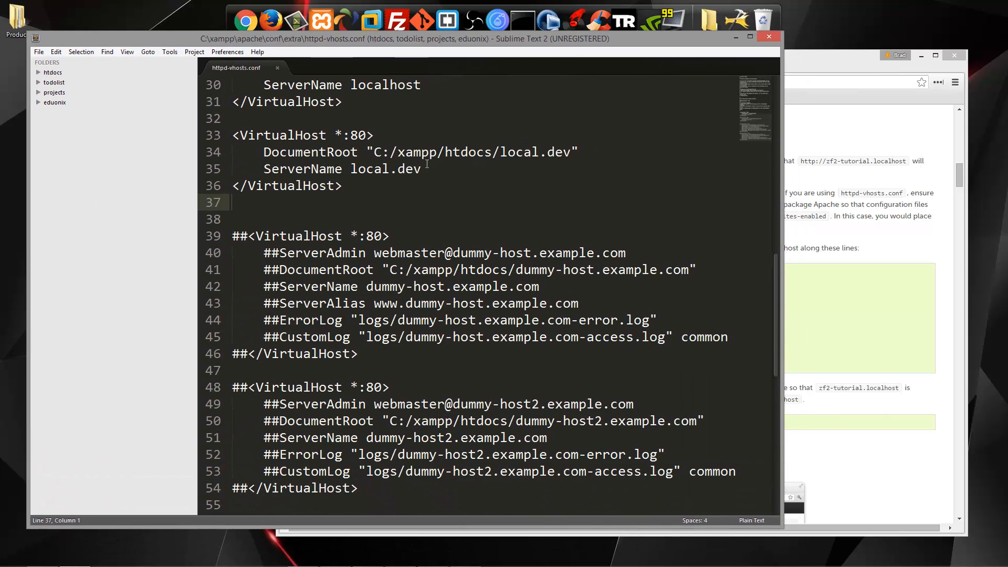
scroll(442, 271, up, 4)
scroll(443, 278, up, 3)
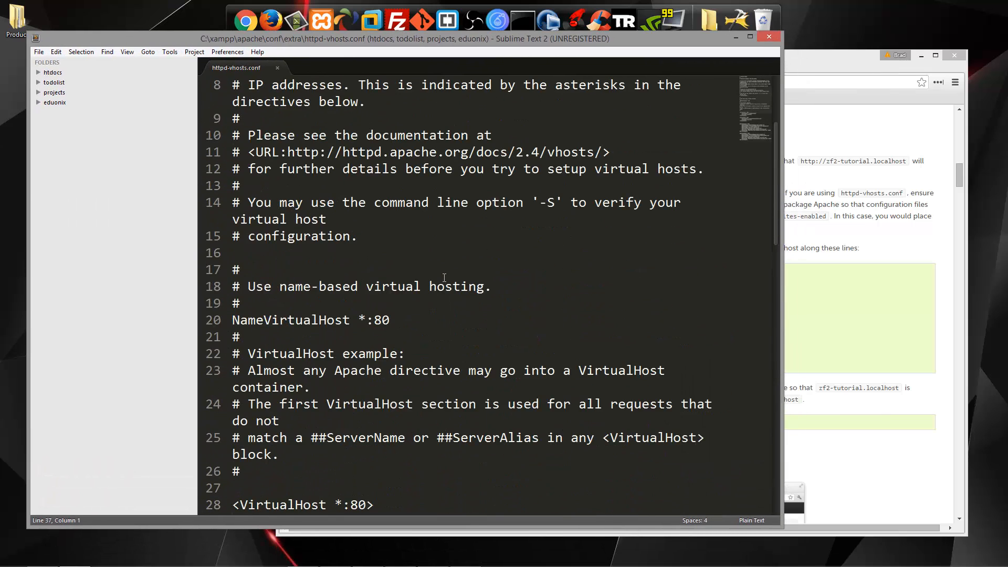
scroll(434, 302, down, 1)
drag(390, 269, 232, 269)
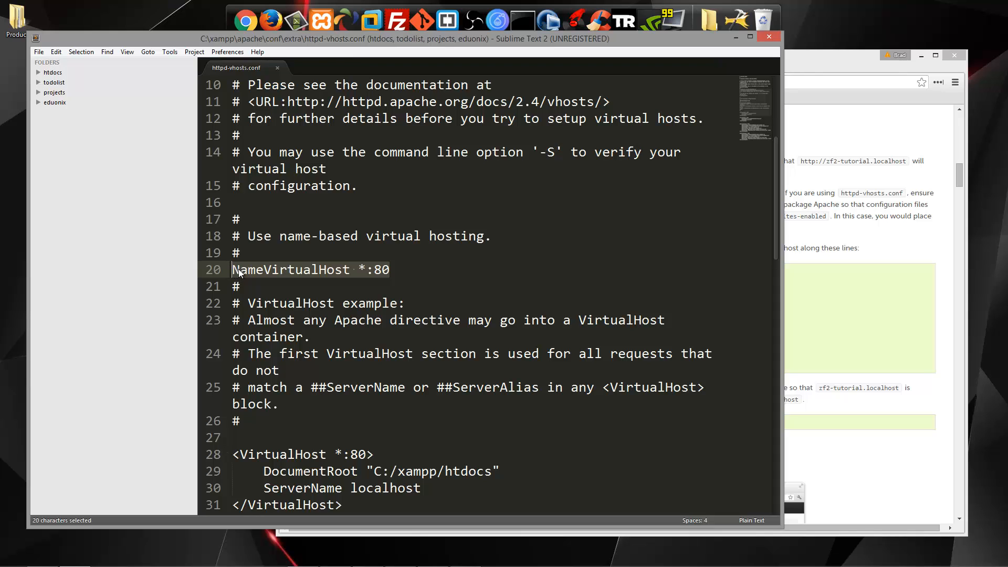
click(401, 268)
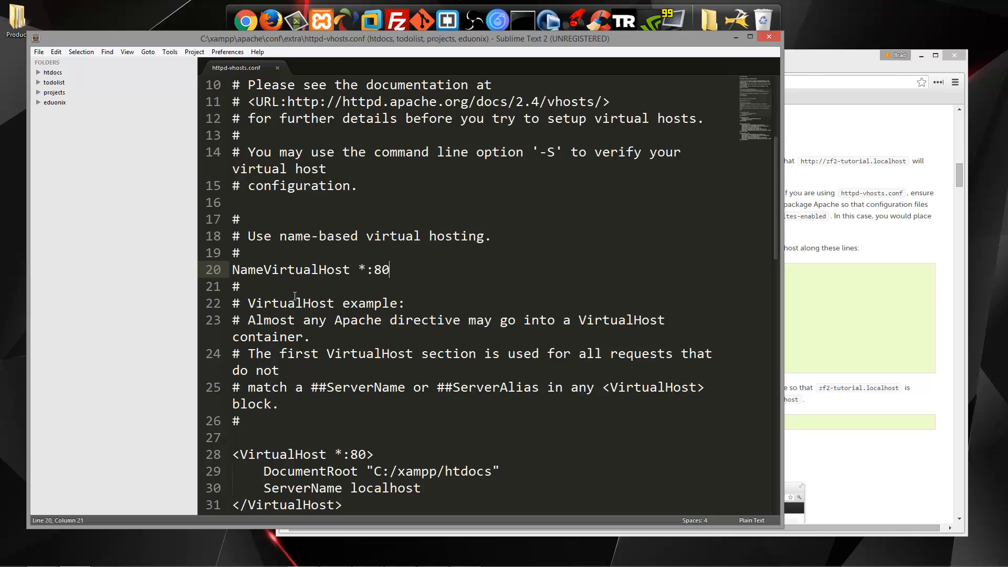
scroll(295, 298, down, 3)
scroll(315, 295, down, 2)
click(363, 292)
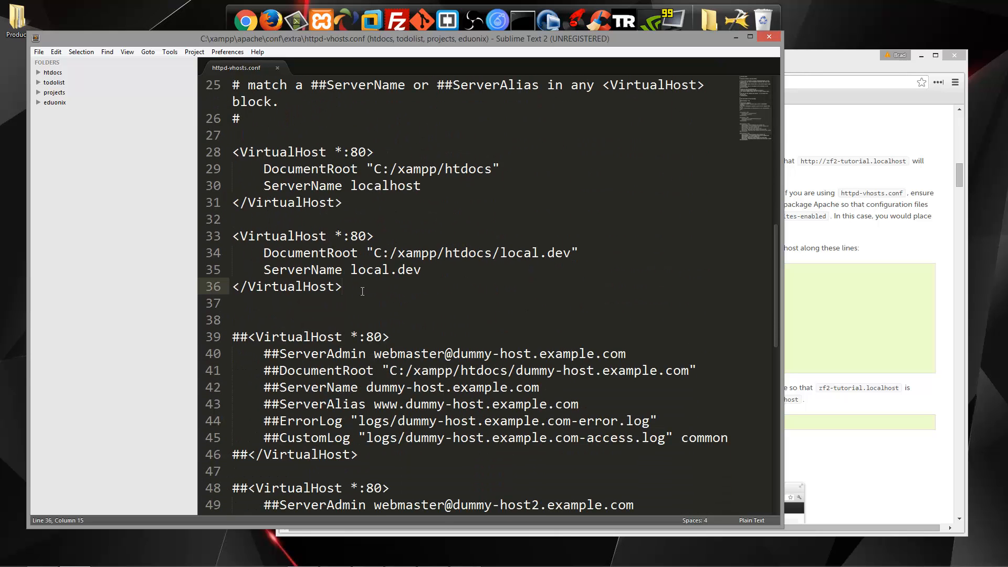
key(Return)
key(Return)
text(<VirtualHost *:80>      ServerName zf2-tutorial.localhost      DocumentRoot /path/to/zf2-tutorial/public      SetEnv APPLICATION_ENV "development"      <Directory /path/to/zf2-tutorial/public>          DirectoryIndex index.php          AllowOverride All          Order allow,deny          Allow from all      </Directory>  </VirtualHost>)
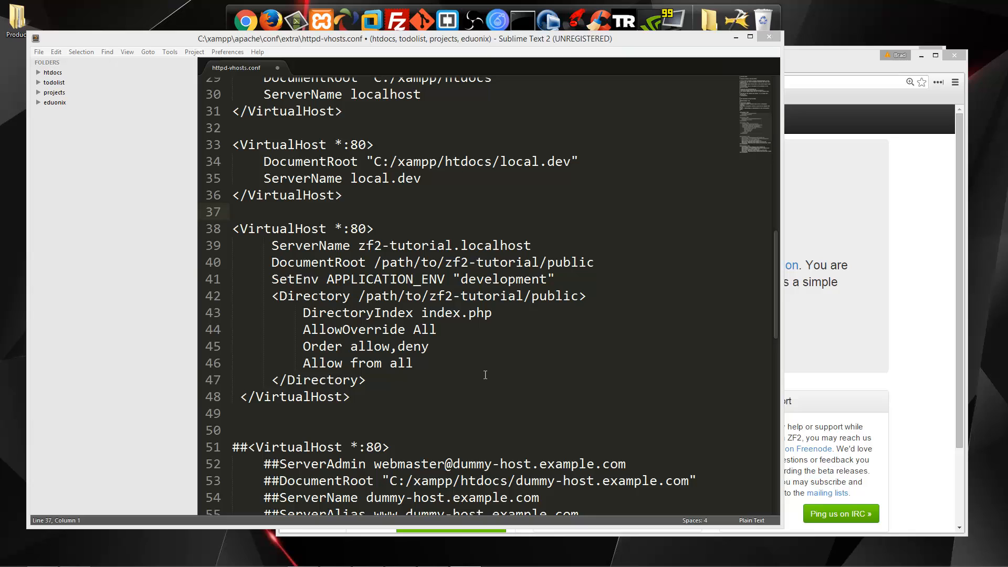
Replace zf2-tutorial.localhost with ServerName myalbums and DocumentRoot C:/xampp/htdocs/myalbums/public
click(486, 376)
click(315, 260)
drag(531, 245, 359, 246)
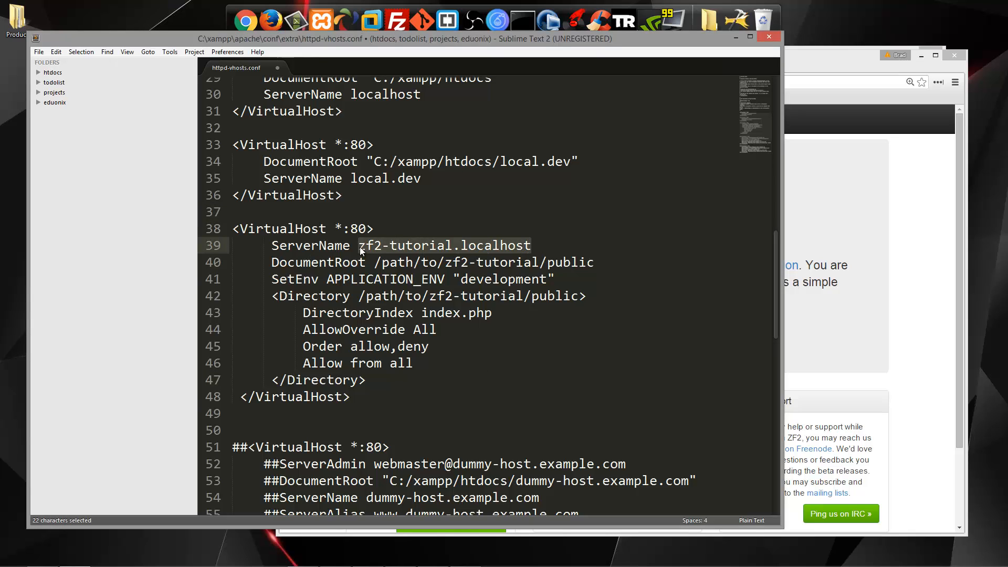
text(myalbums)
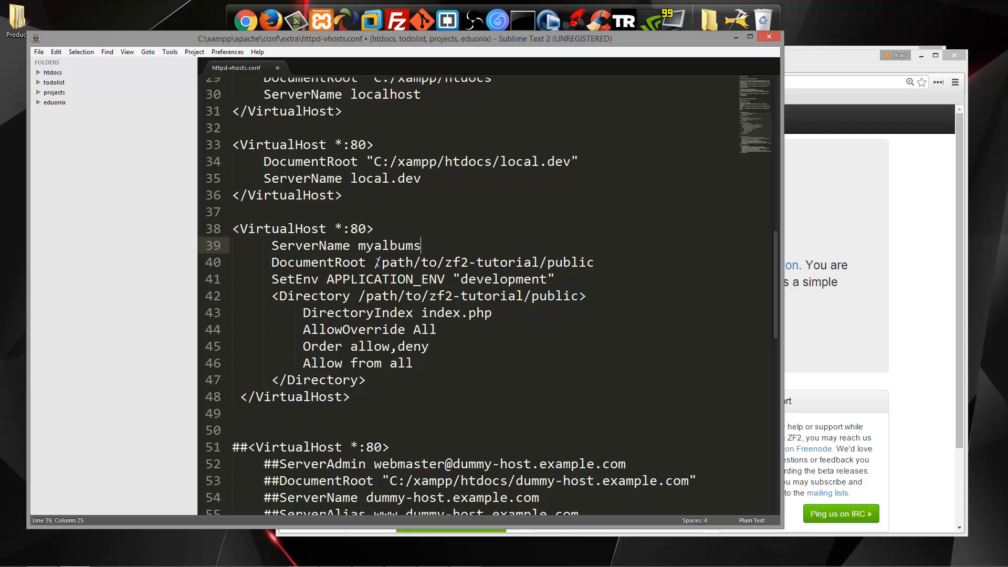
drag(375, 262, 595, 262)
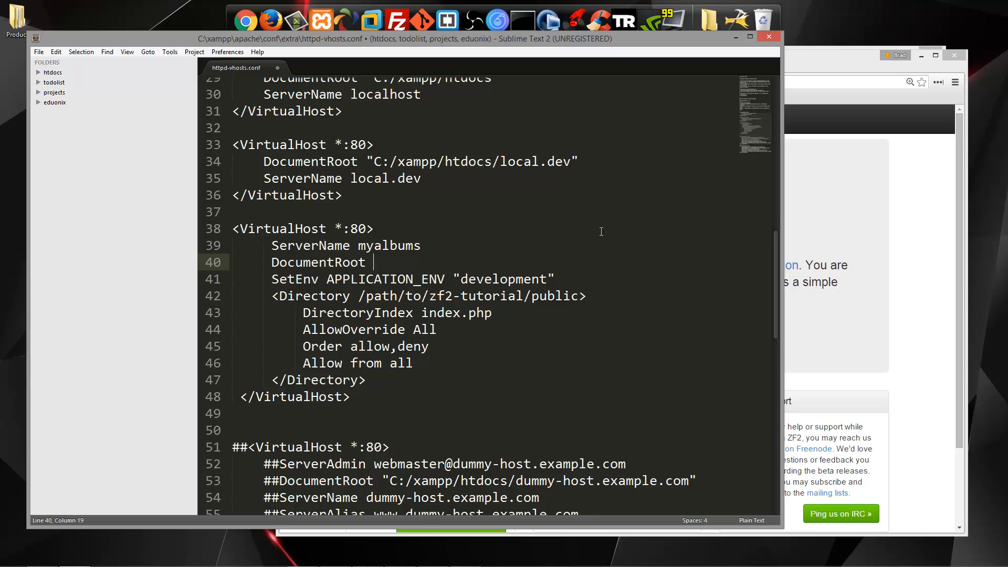
text(C:)
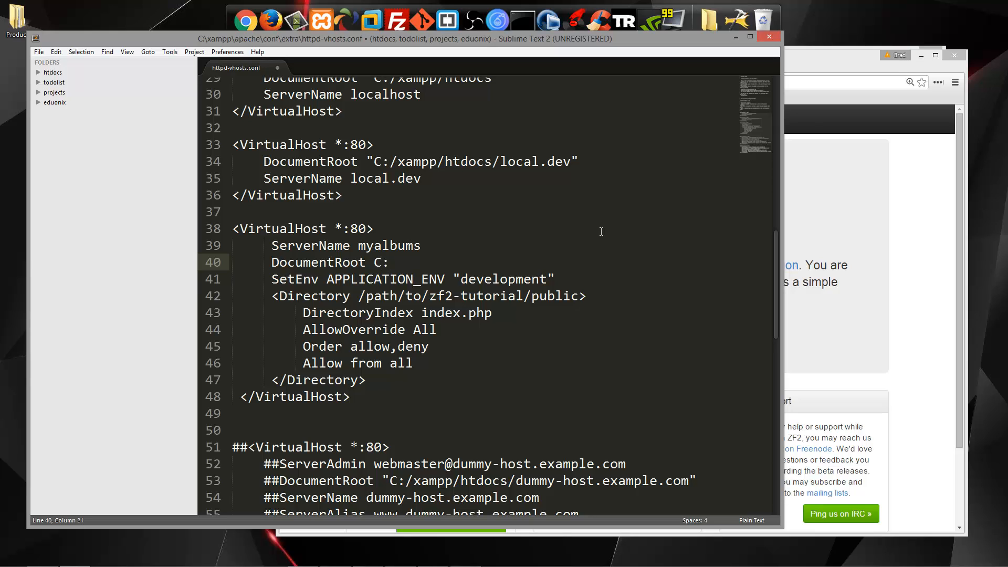
text(/)
text(xampp/)
text(htdo)
text(cs/myal)
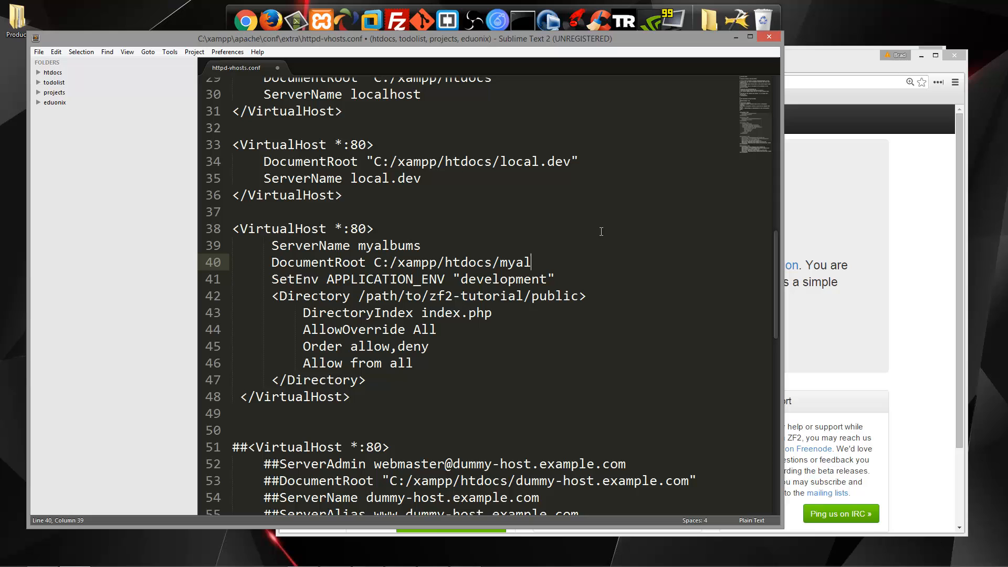
text(bums/)
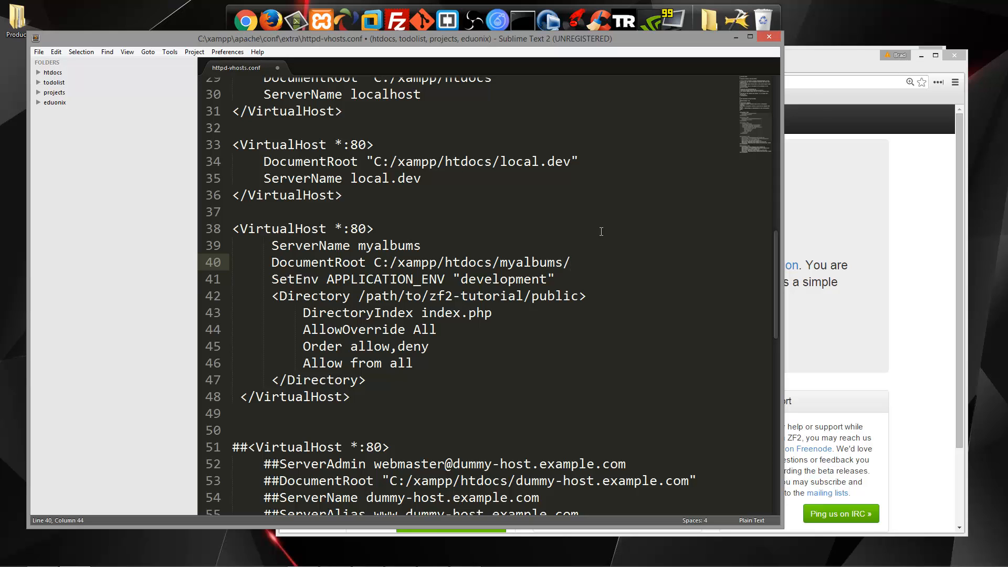
text(public)
click(587, 308)
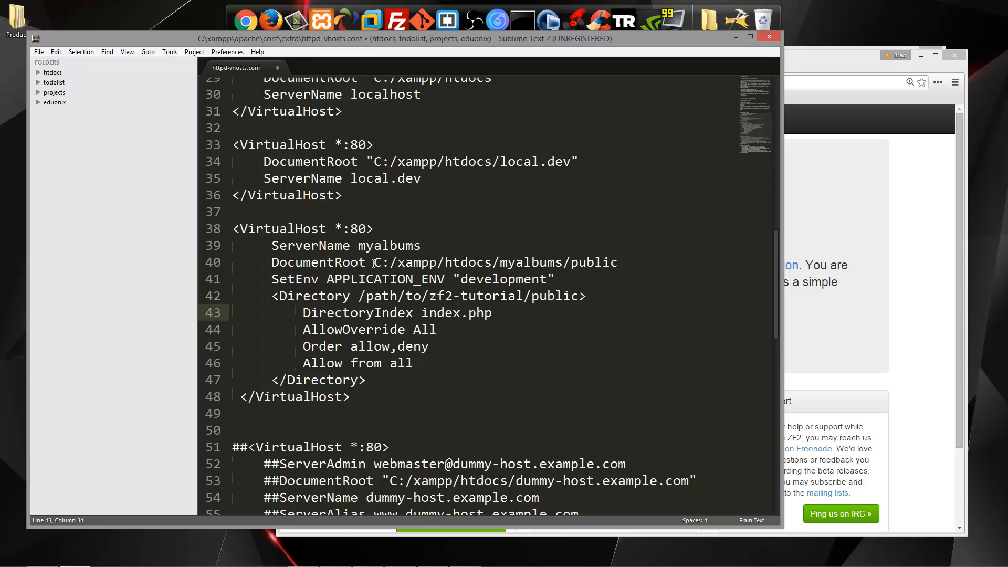
Copy the myalbums public path into the Directory line and save the configuration
drag(374, 262, 629, 263)
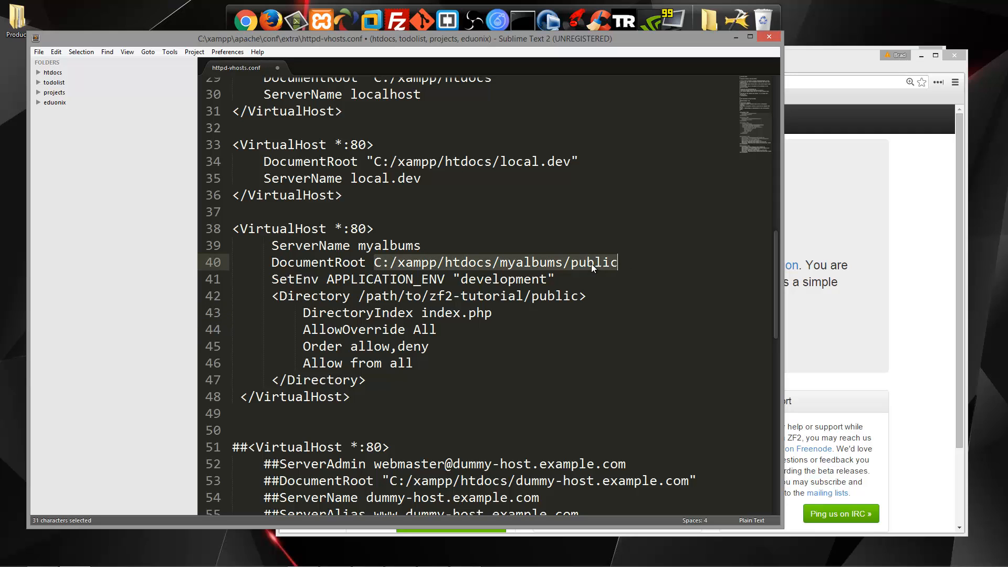
right_click(592, 264)
click(618, 271)
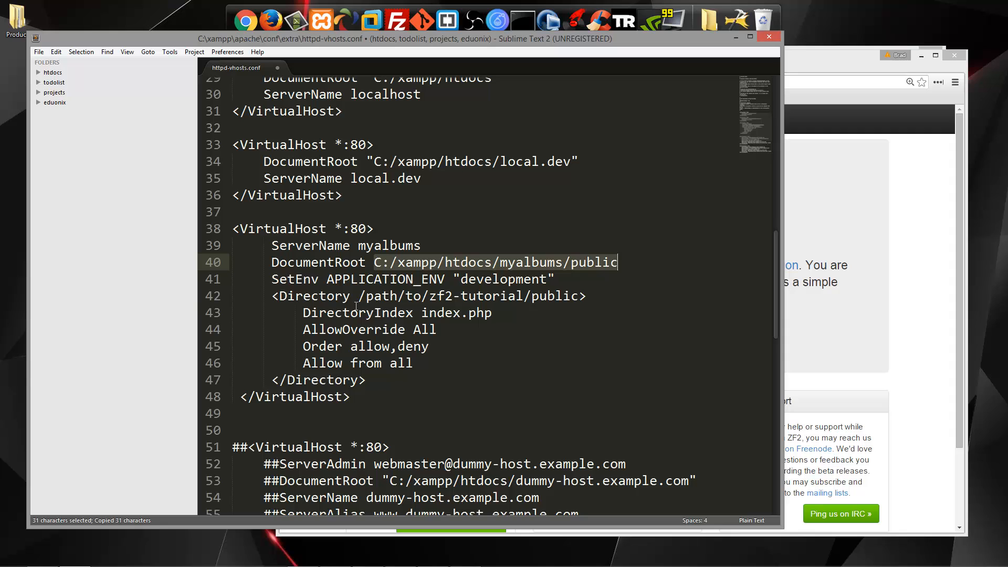
drag(359, 296, 583, 298)
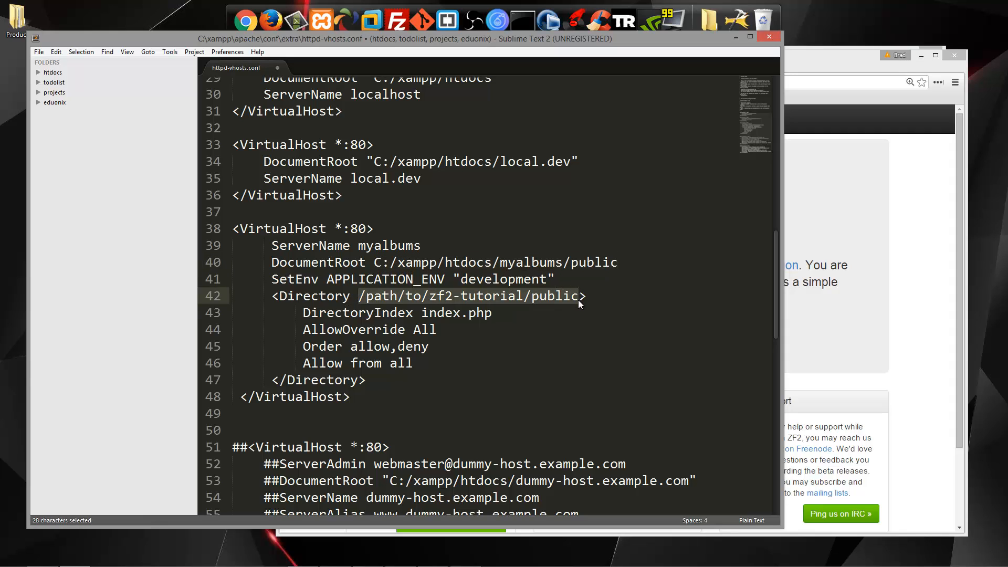
key(ctrl+v)
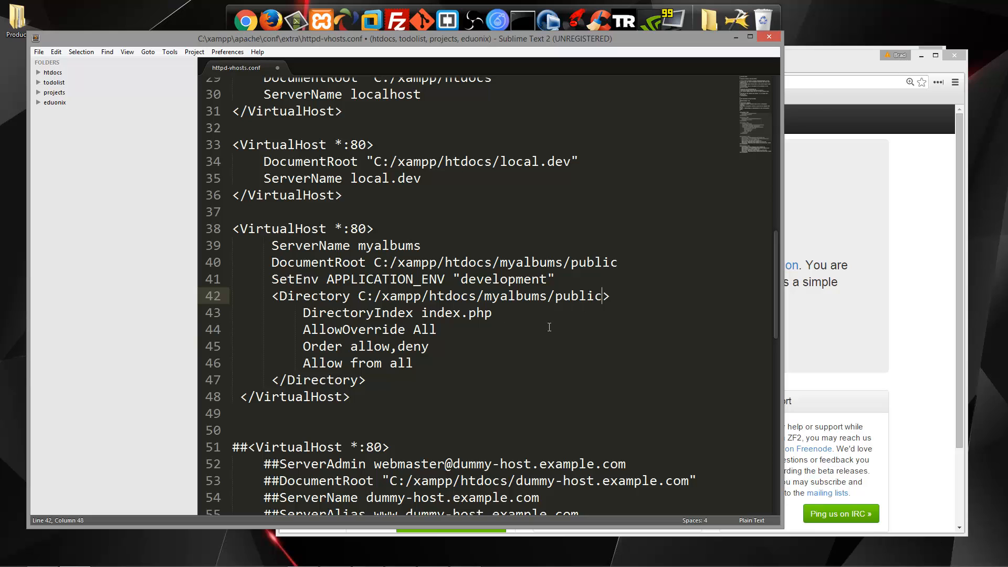
click(457, 329)
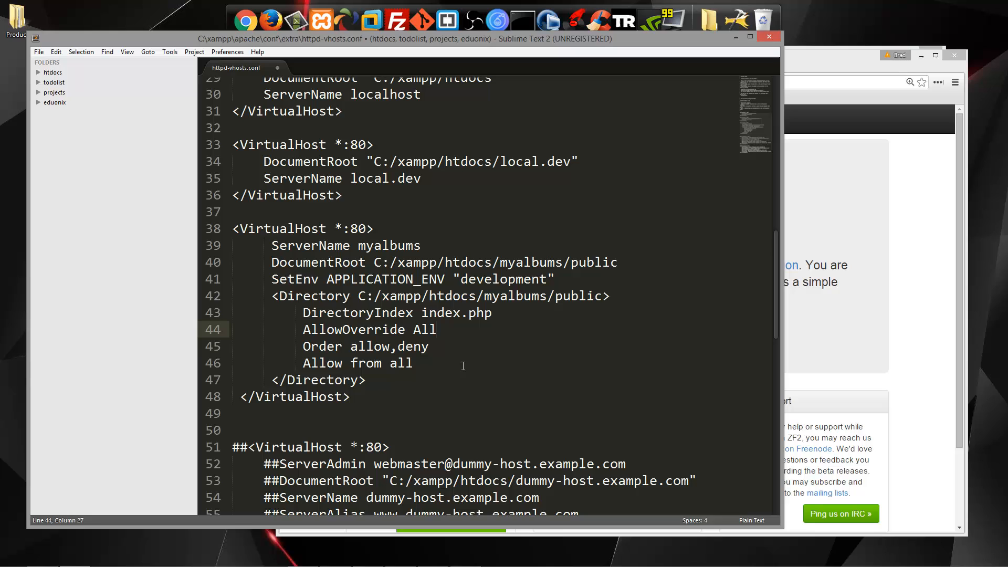
key(ctrl+s)
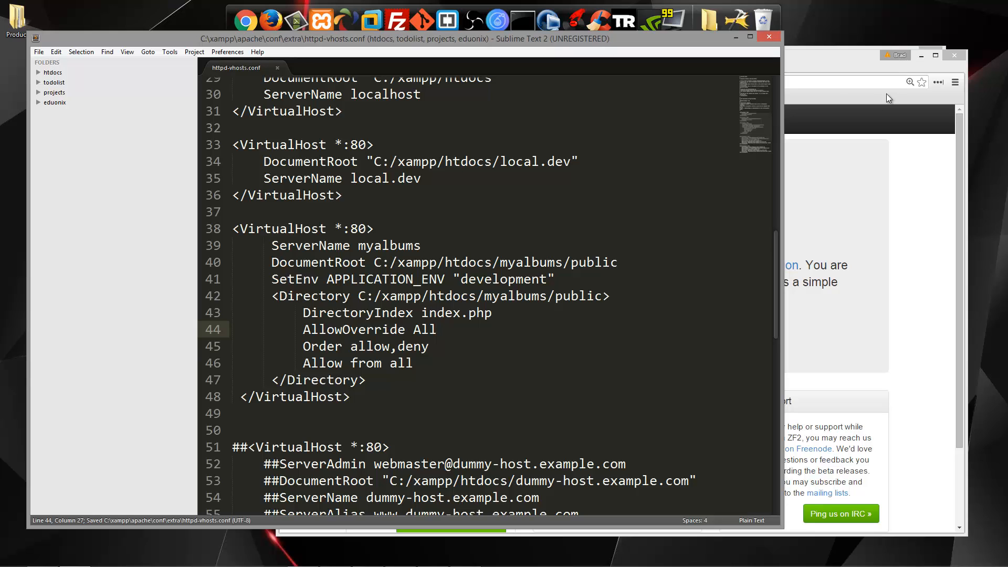
Find Notepad through Windows 8 Search and launch a new blank document
click(951, 18)
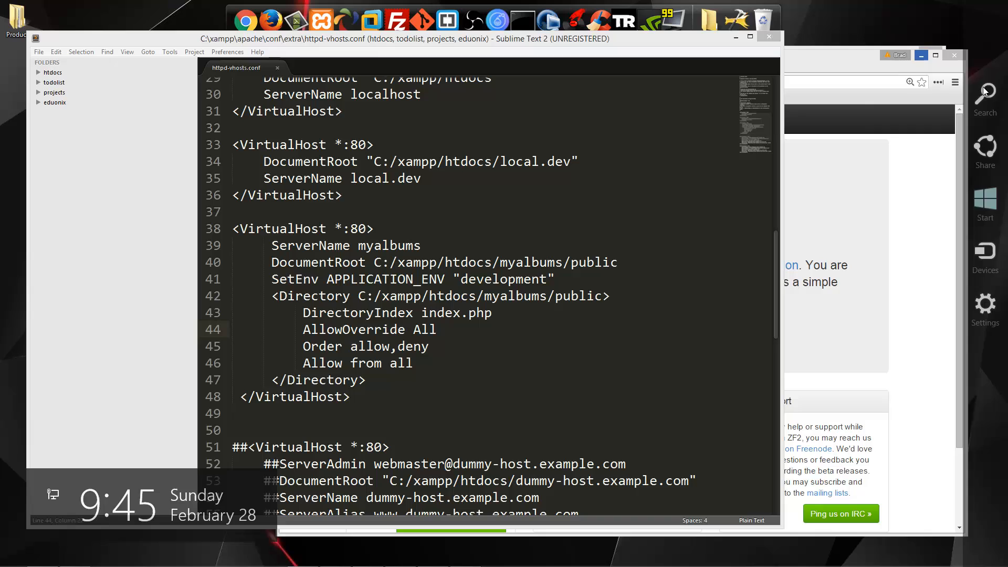
click(986, 89)
text(notepad)
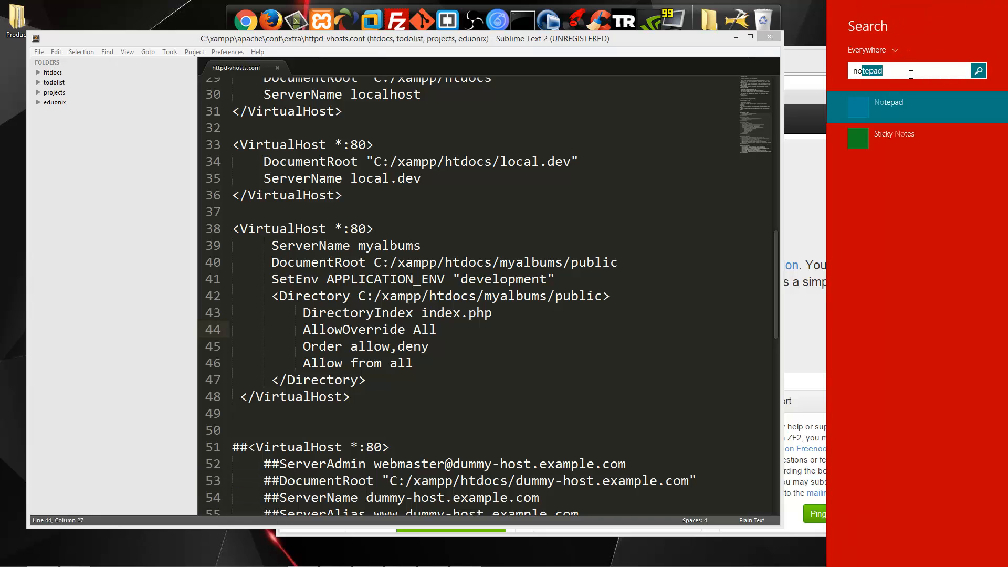
right_click(911, 96)
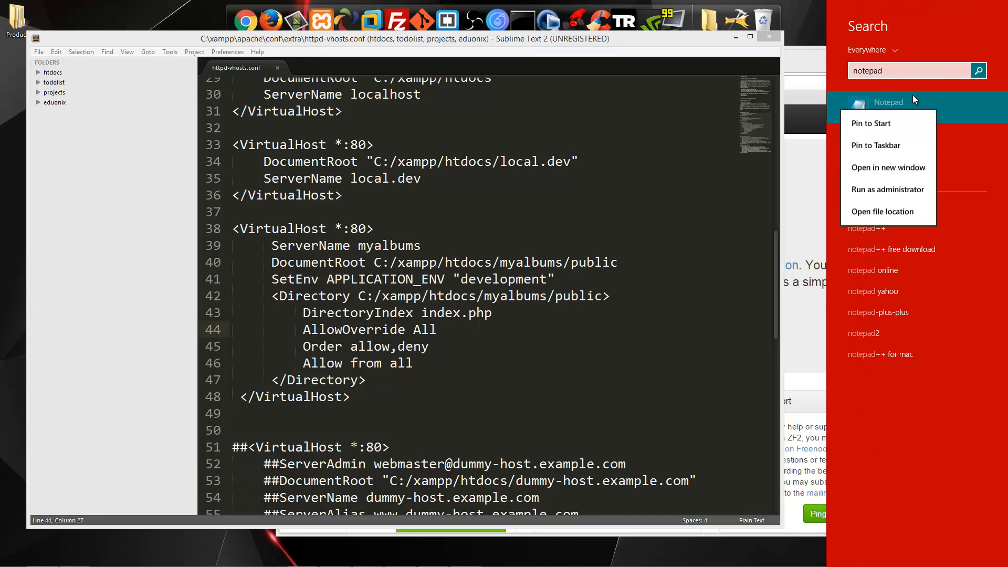
click(899, 193)
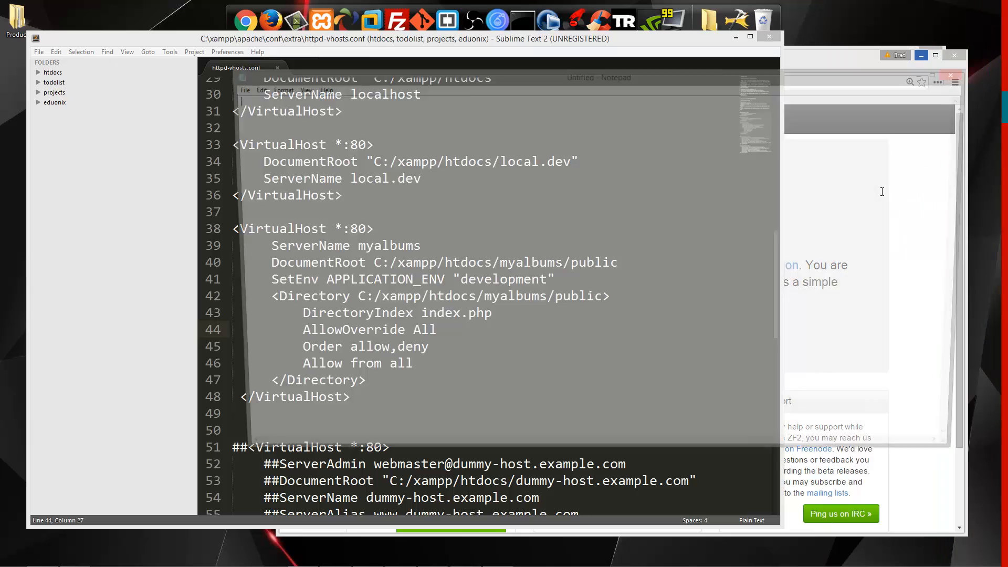
Browse the Open dialog from C:\ into Windows\System32\drivers\etc
click(233, 89)
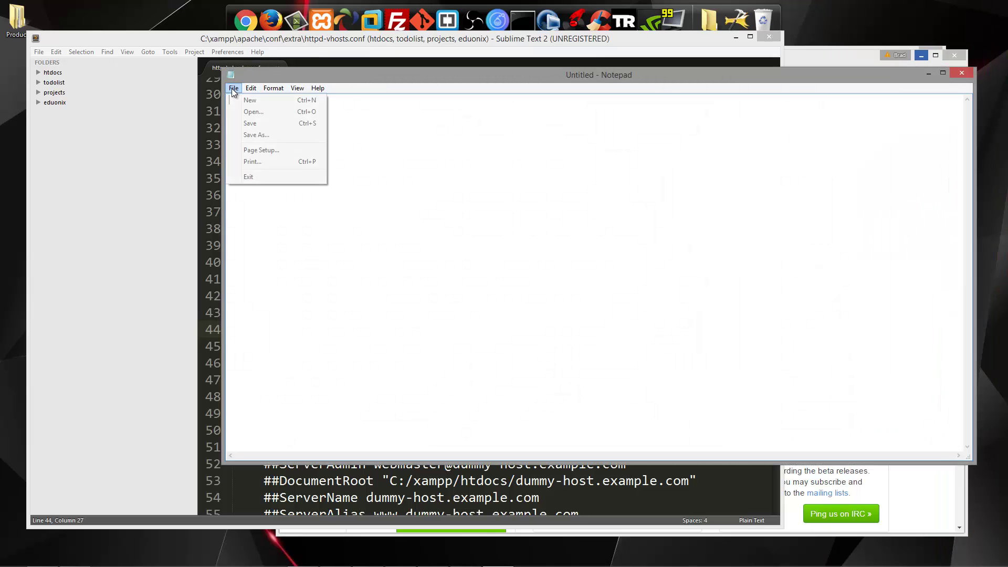
click(253, 111)
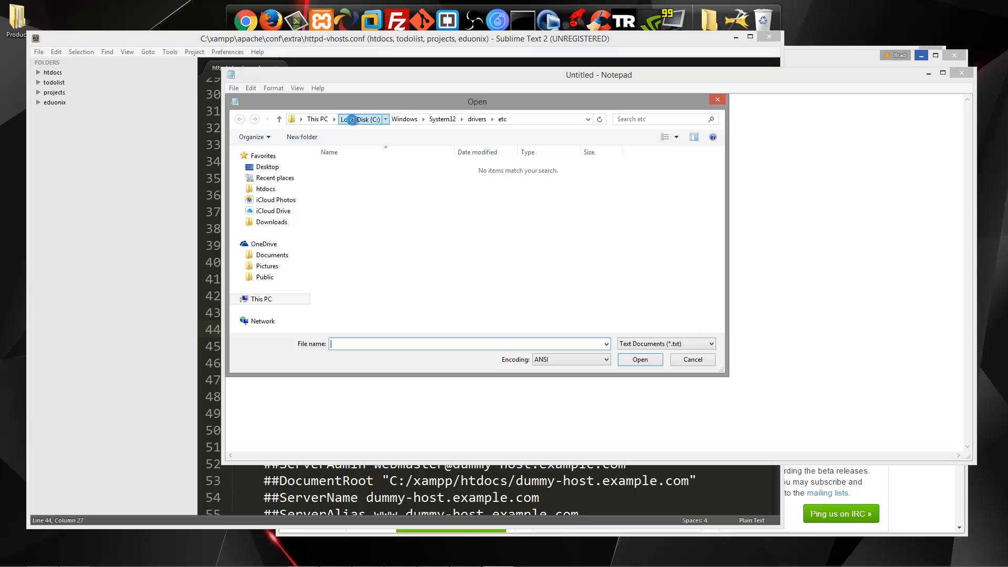
click(359, 119)
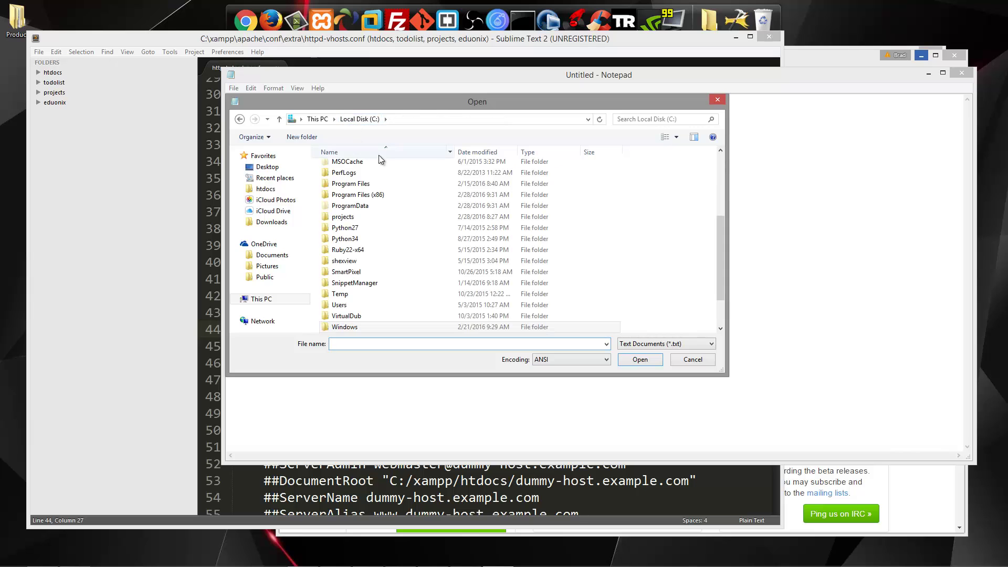
double_click(362, 327)
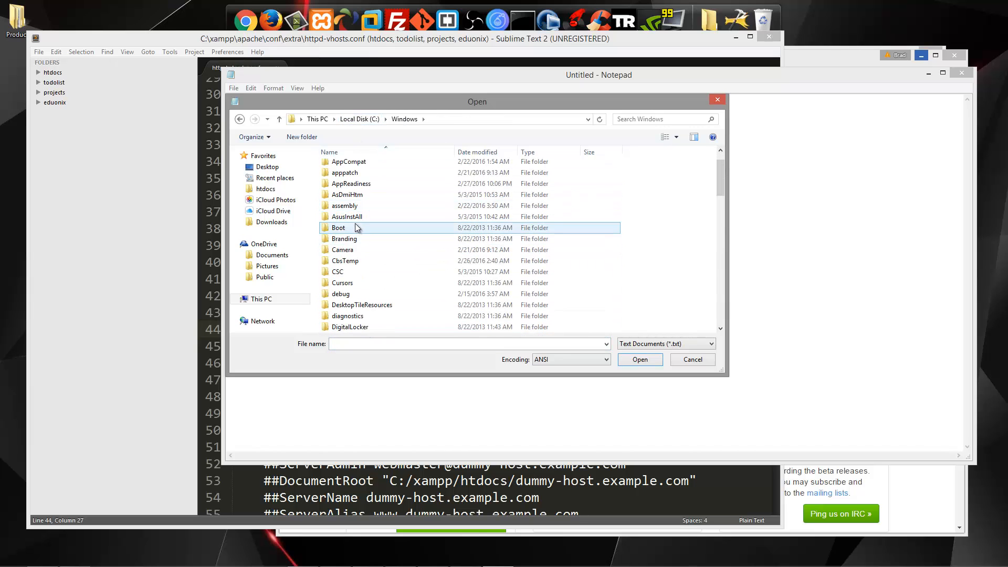
scroll(354, 275, down, 1)
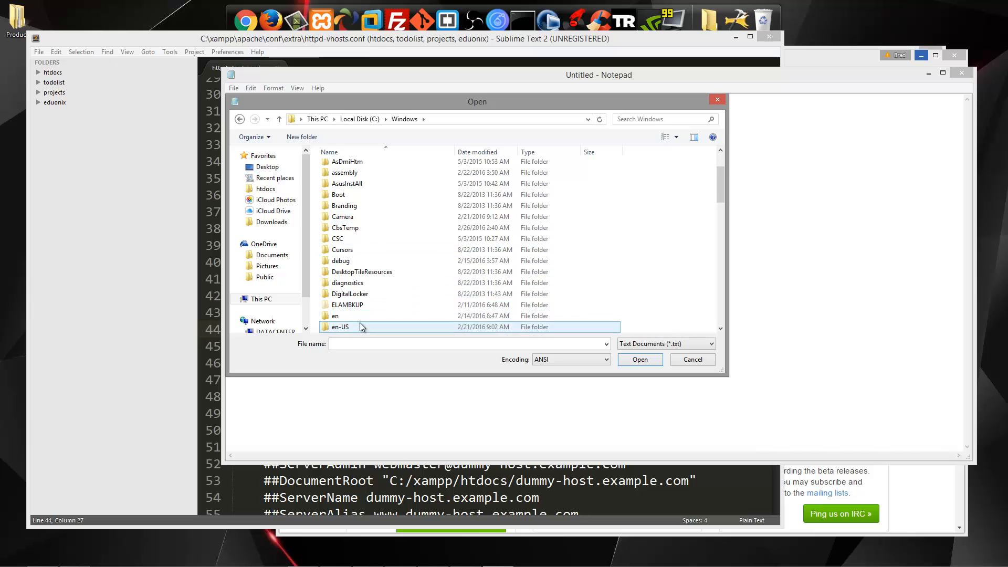
scroll(353, 275, up, 2)
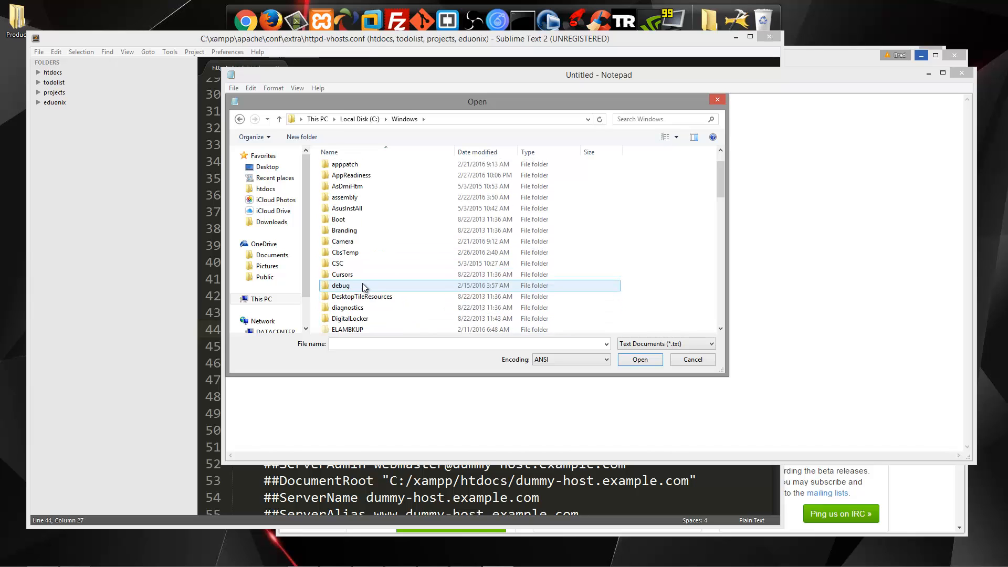
scroll(358, 279, up, 1)
scroll(363, 287, down, 4)
scroll(364, 288, down, 2)
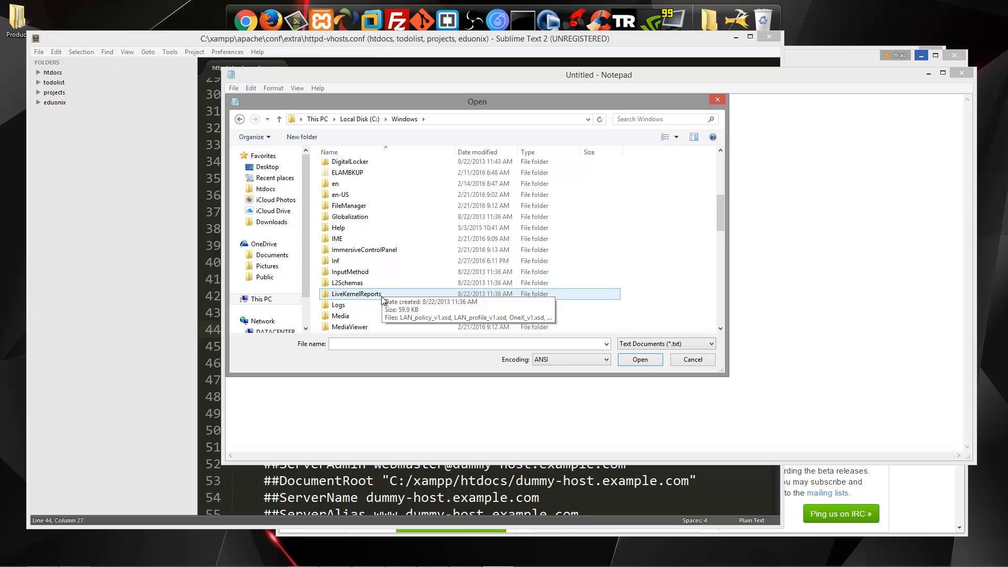
scroll(385, 299, down, 2)
scroll(385, 299, down, 3)
scroll(385, 299, down, 3)
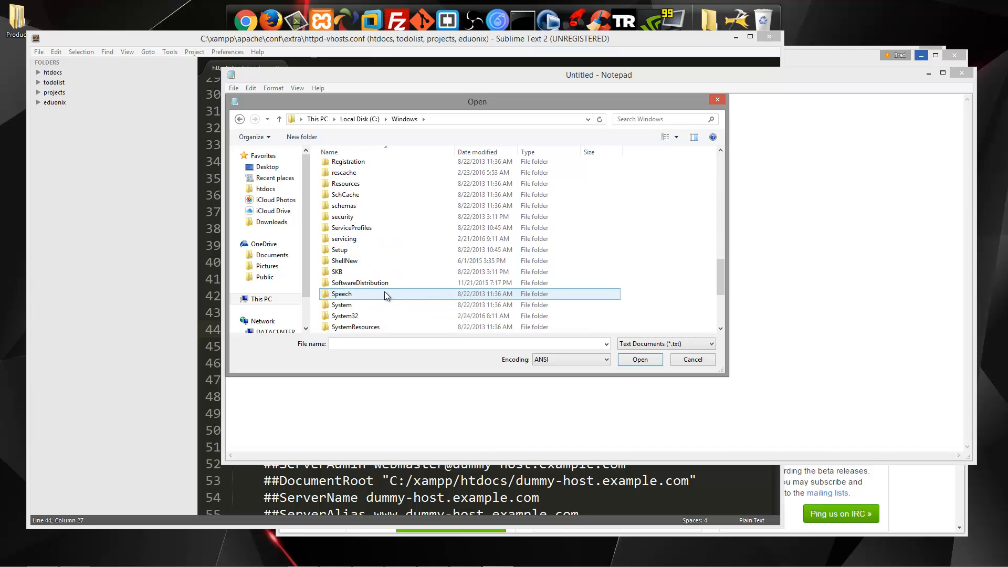
scroll(378, 291, down, 2)
double_click(363, 252)
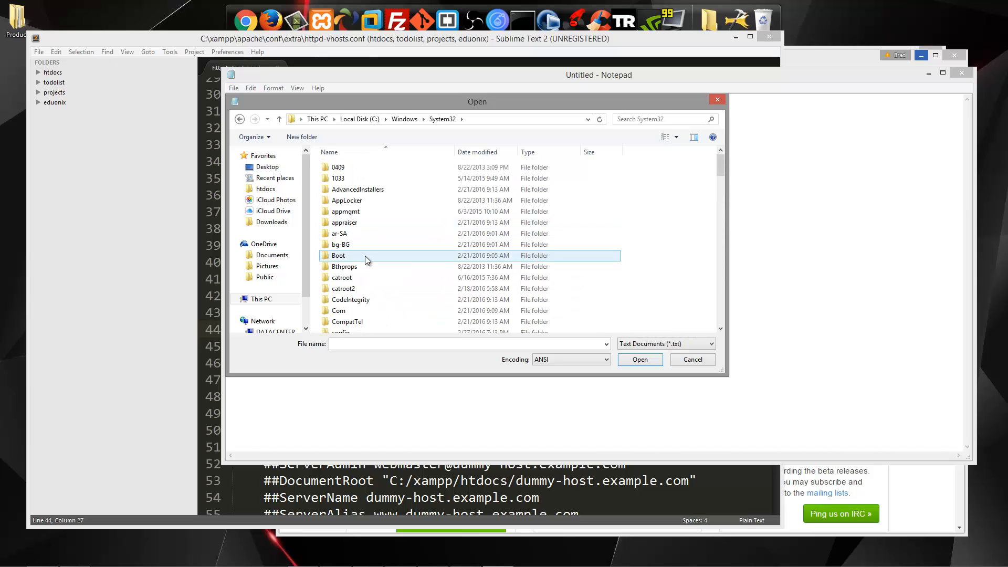
scroll(357, 297, down, 2)
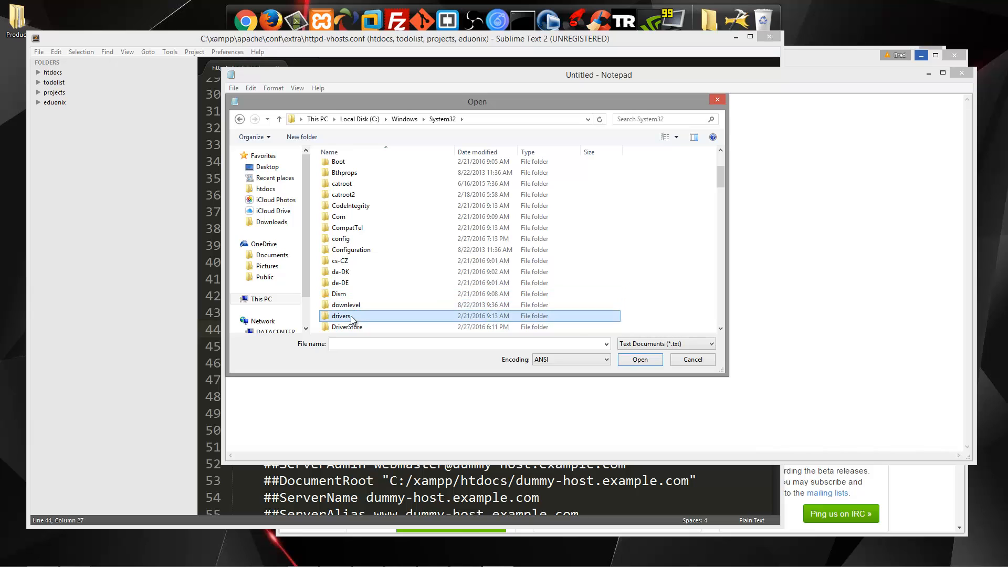
double_click(347, 316)
click(340, 178)
double_click(341, 179)
Show All Files and open the hosts file in Notepad
click(655, 345)
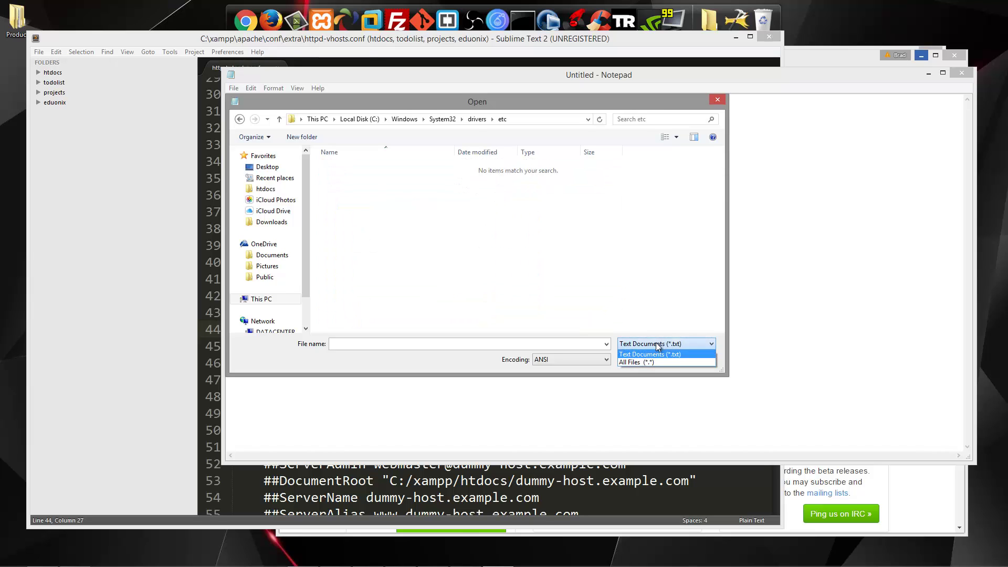
click(635, 363)
click(338, 168)
double_click(339, 168)
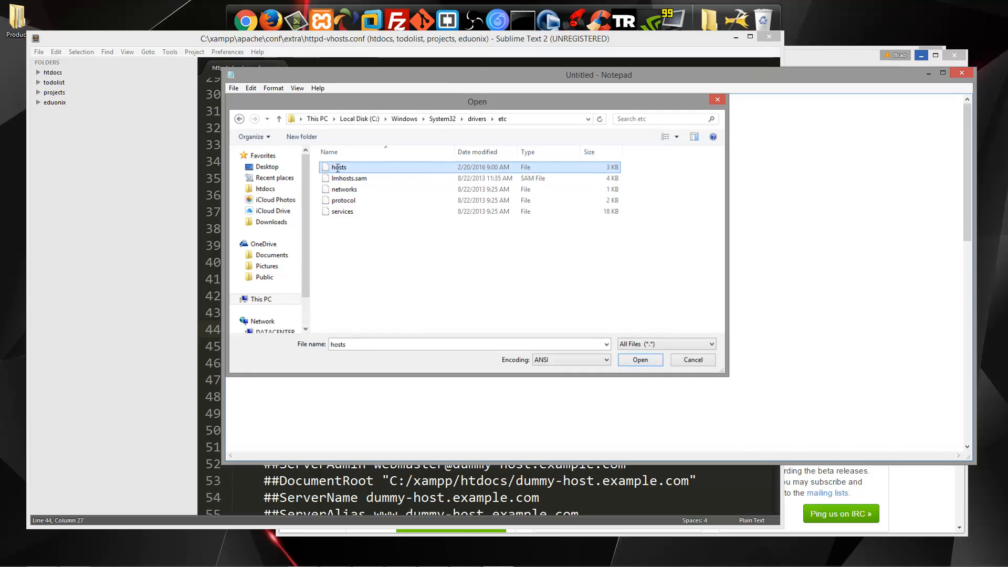
scroll(425, 352, down, 1)
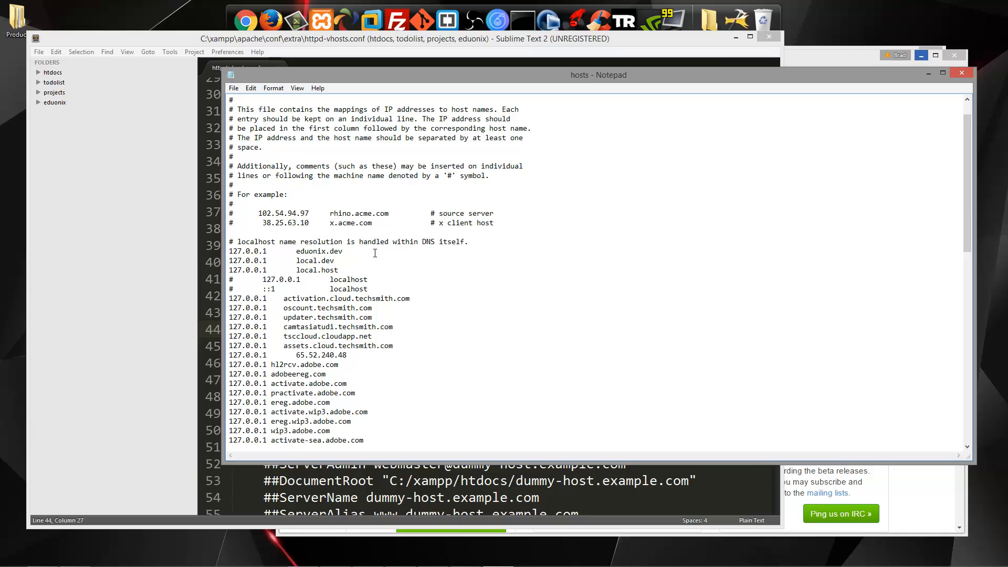
Add a 127.0.0.1 myalbums line below eduonix.dev, close Notepad, and restart Apache in XAMPP
key(Return)
text(127.0.0.1       myal)
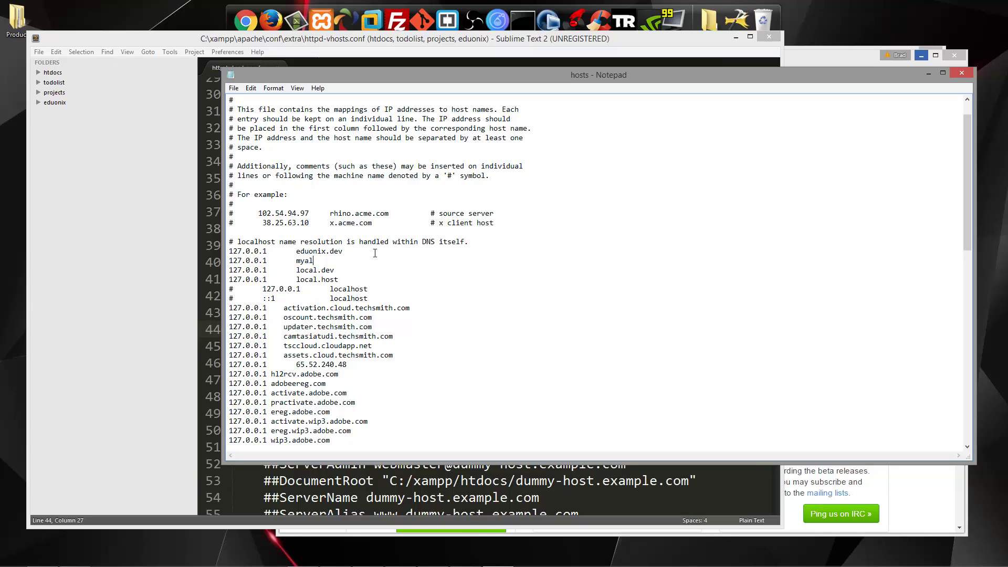
text(bums)
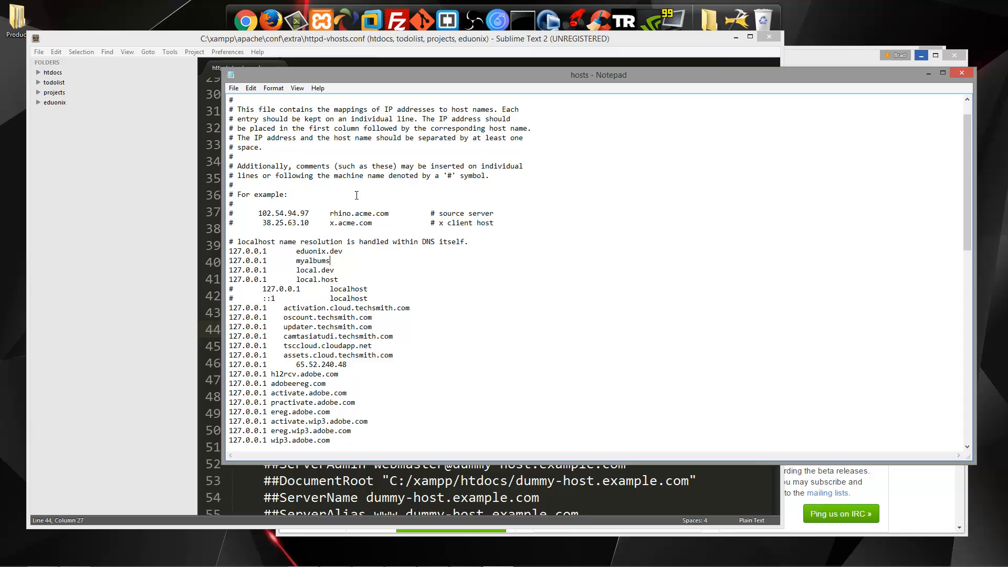
click(963, 75)
click(472, 396)
mouse_move(160, 563)
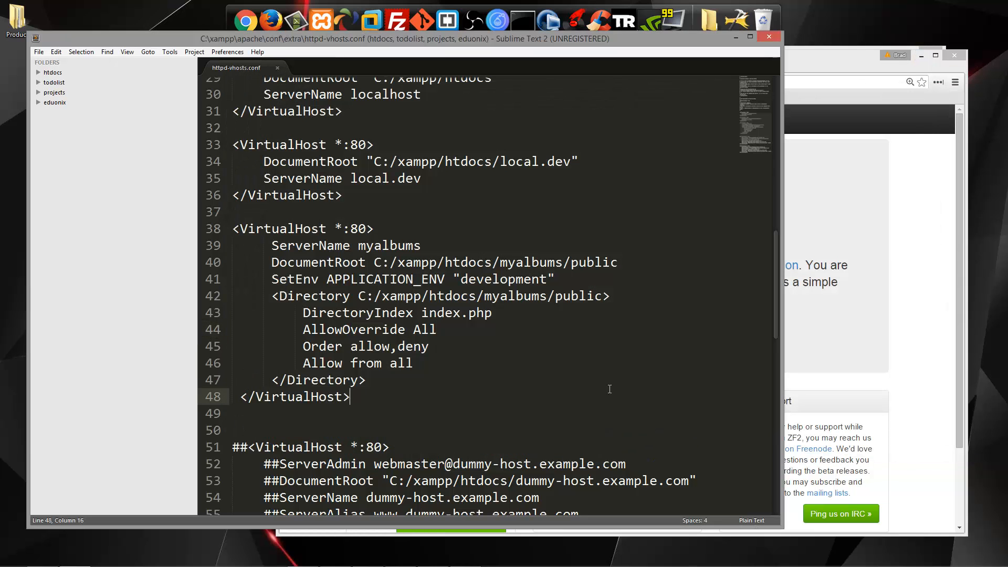
click(402, 557)
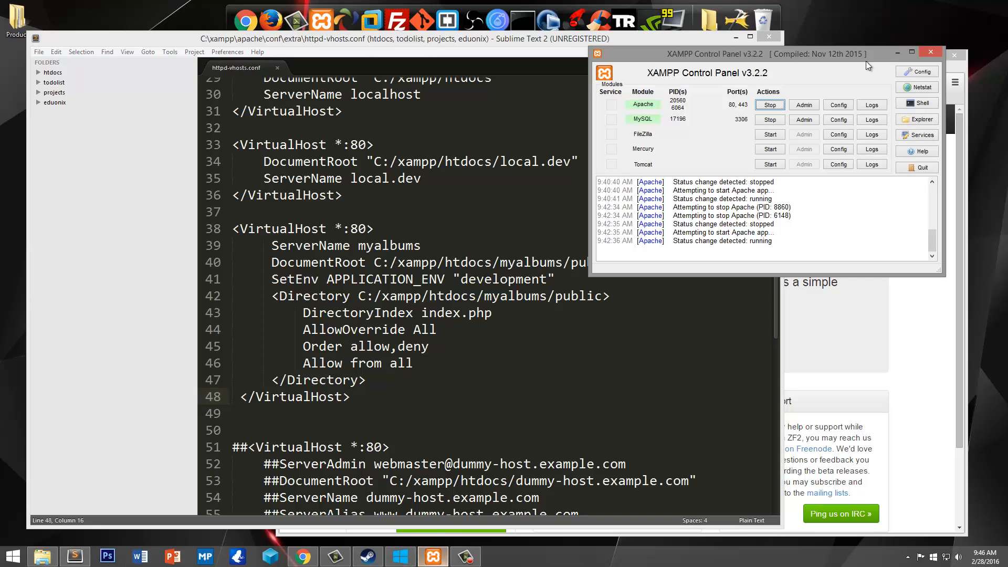
click(770, 105)
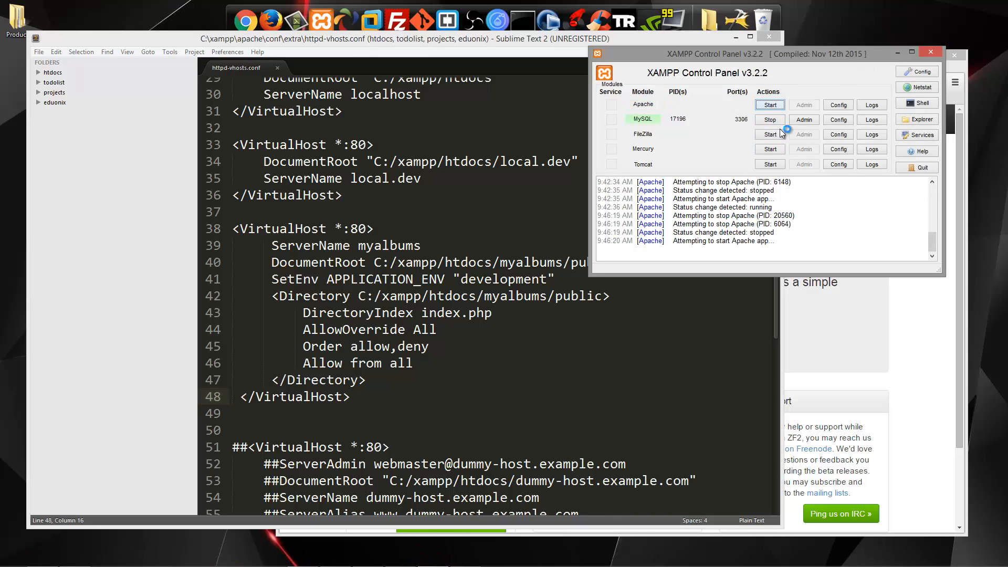
click(893, 297)
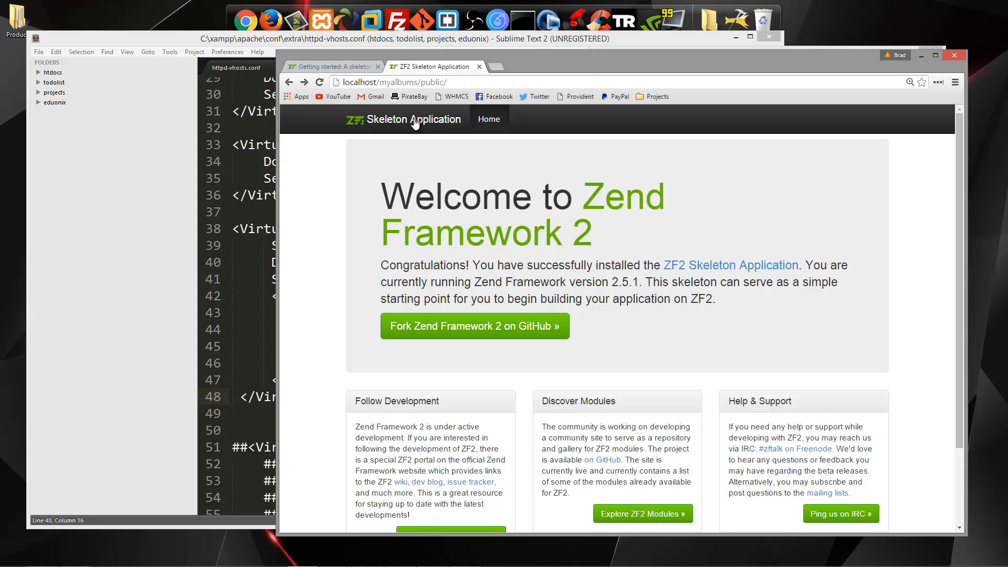
click(409, 82)
text(h)
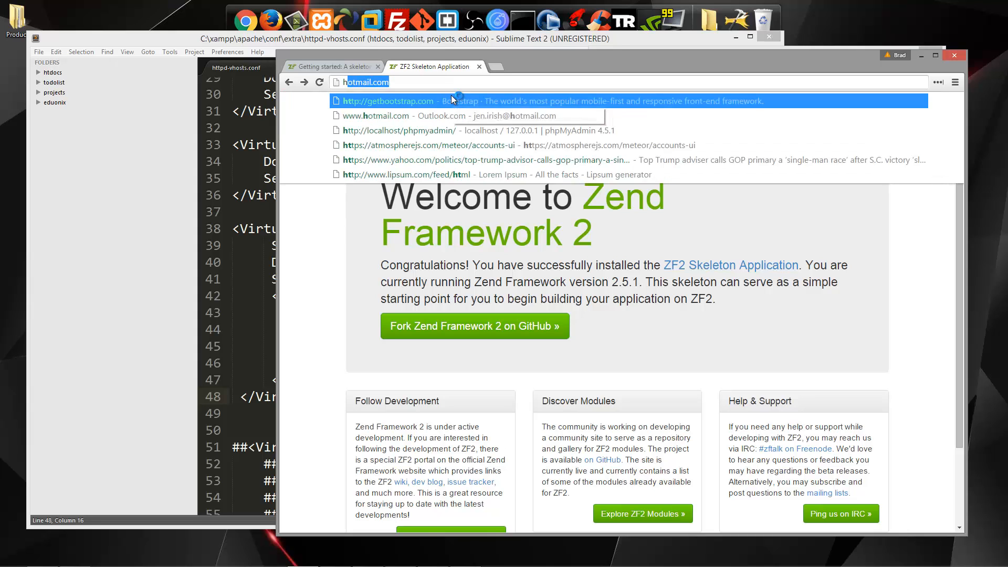
text(ttp://)
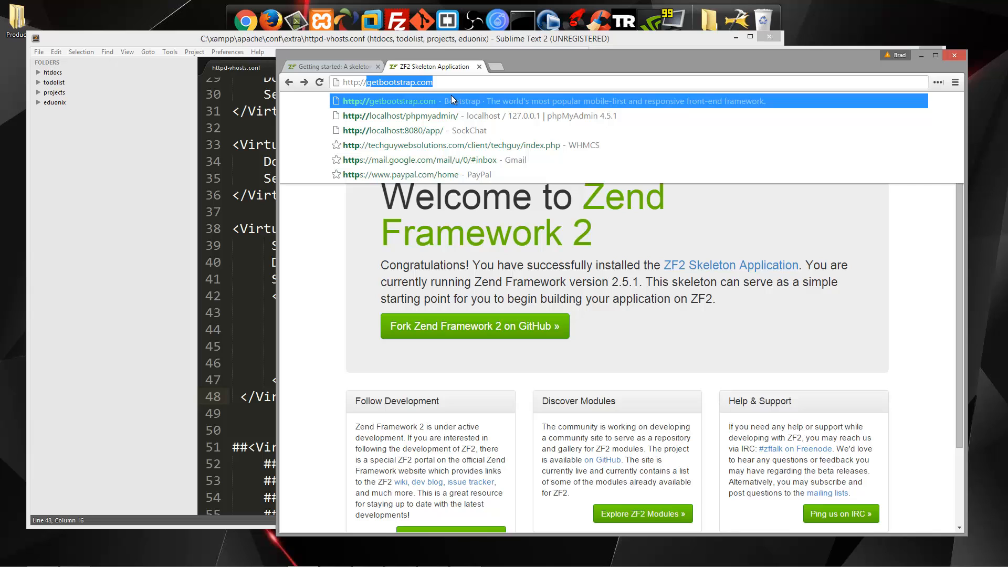
text(myalbums)
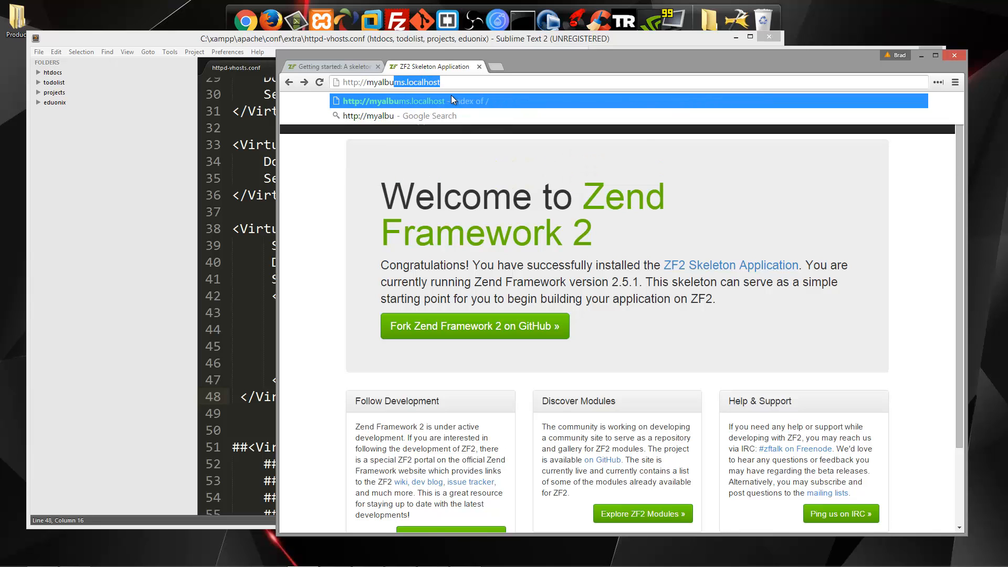
key(Return)
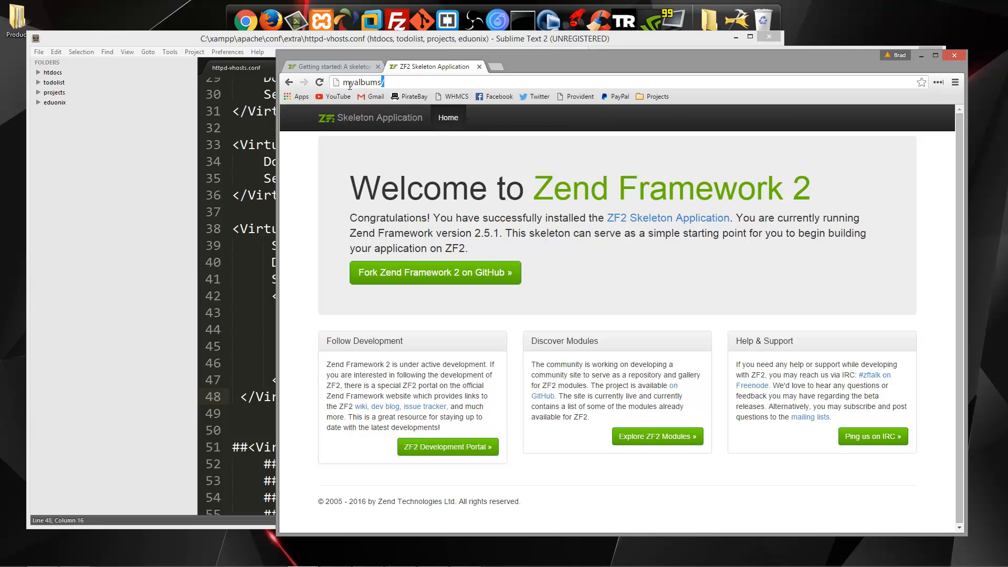
click(897, 332)
key(alt+Tab)
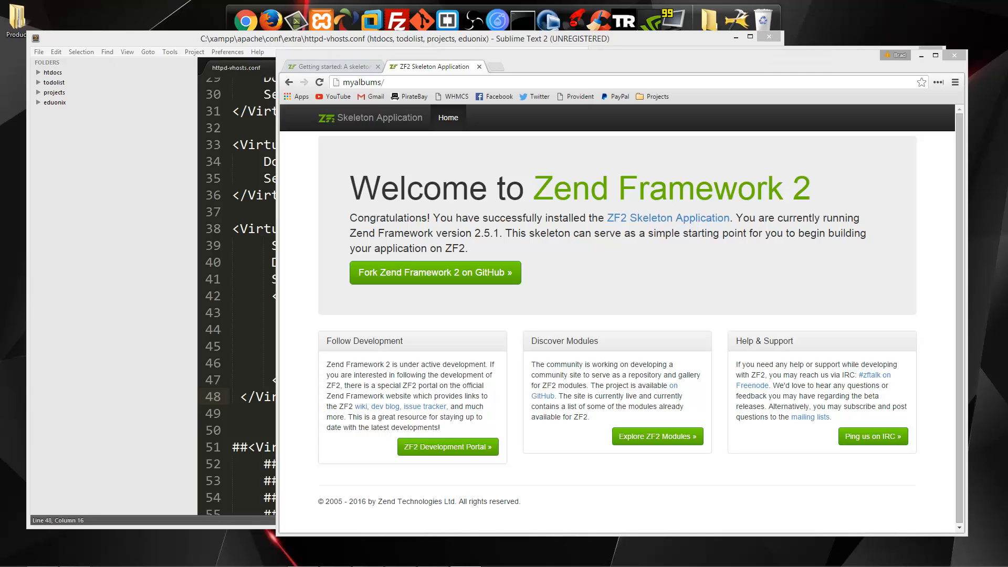